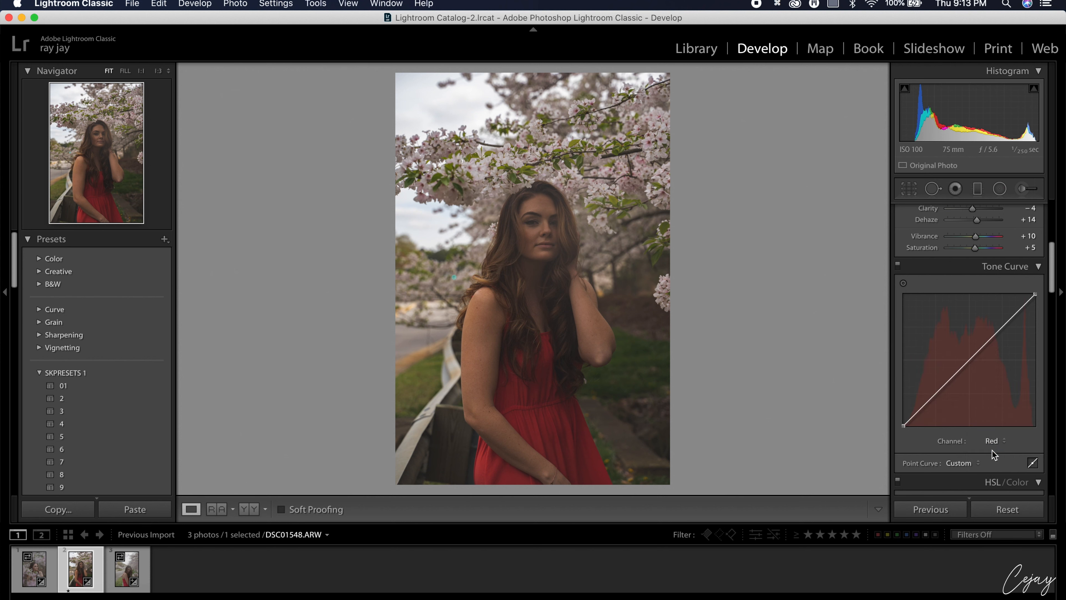
- Shape the Red channel tone curve into an S-curve by raising the highlights, anchoring the midtones and lowering the shadows with two points
{"action": "left_click_drag", "start_coordinate": [1002, 326], "coordinate": [994, 320]}
{"action": "left_click_drag", "start_coordinate": [956, 358], "coordinate": [936, 407]}
{"action": "left_click", "coordinate": [933, 399]}
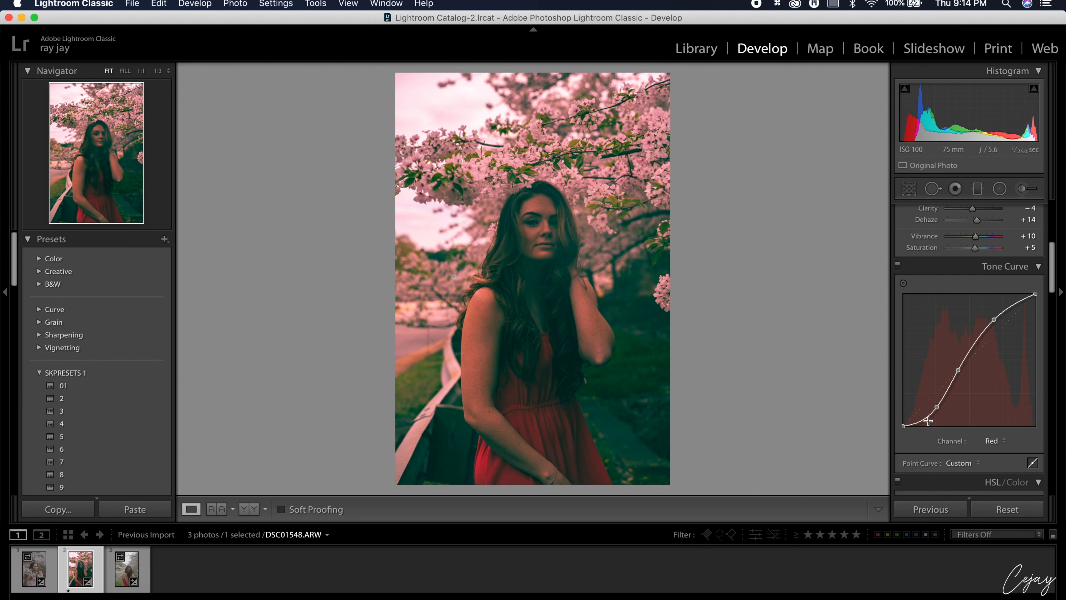
{"action": "mouse_move", "coordinate": [923, 422]}
{"action": "left_mouse_down"}
{"action": "mouse_move", "coordinate": [937, 409]}
{"action": "mouse_move", "coordinate": [925, 420]}
{"action": "left_mouse_up"}
{"action": "left_click", "coordinate": [931, 412]}
- Shape the Green channel tone curve into a similar S-curve, with raised highlights, a midtone point near the diagonal and deeply lowered shadows
{"action": "left_click", "coordinate": [993, 441]}
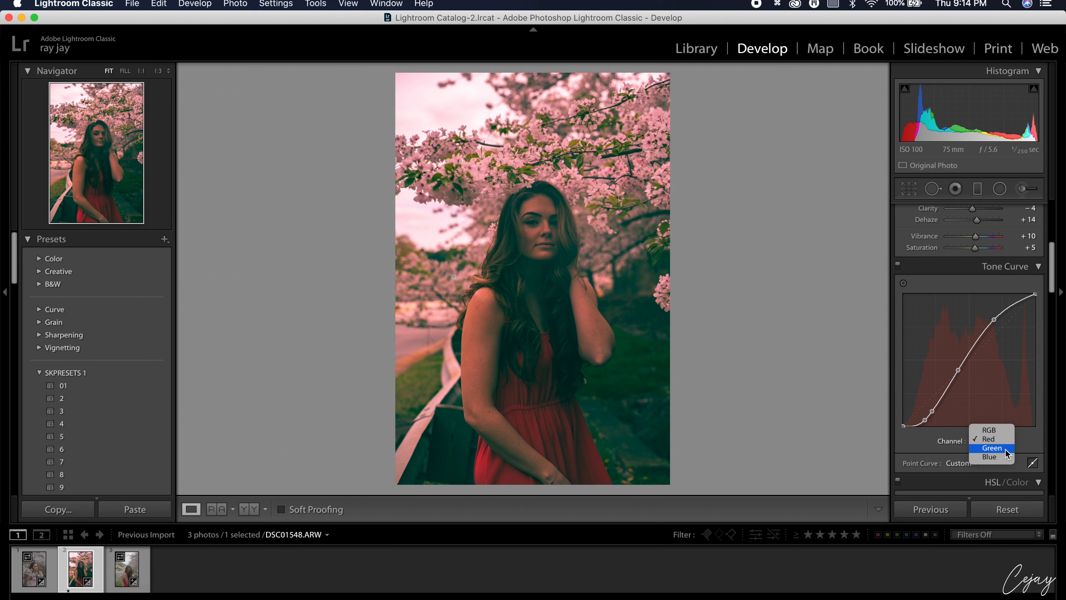
{"action": "left_click", "coordinate": [1005, 449]}
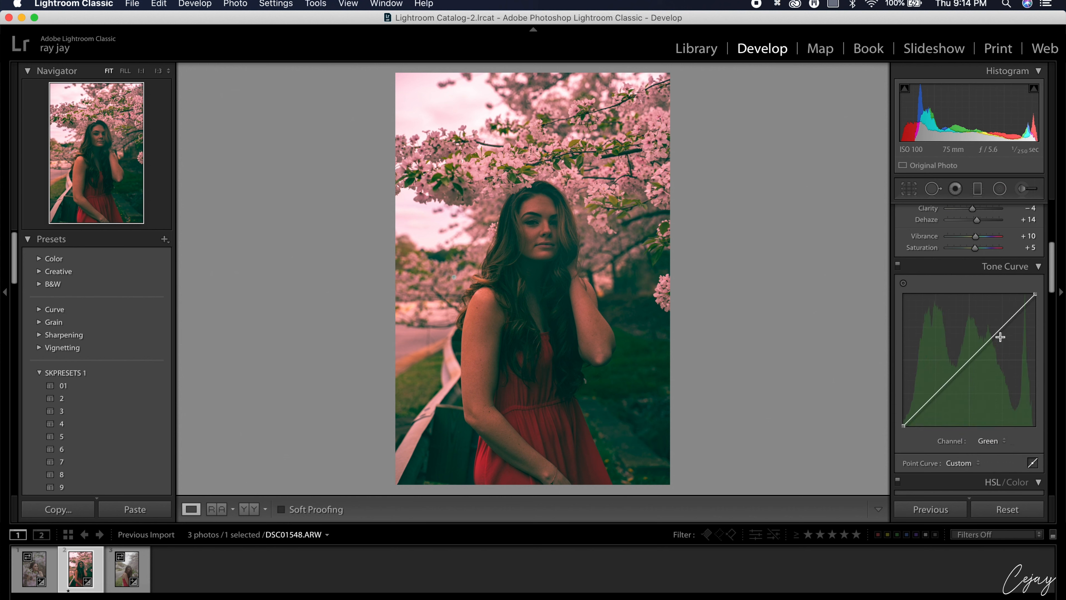
{"action": "left_click_drag", "start_coordinate": [1002, 327], "coordinate": [998, 322]}
{"action": "left_click_drag", "start_coordinate": [961, 361], "coordinate": [962, 368]}
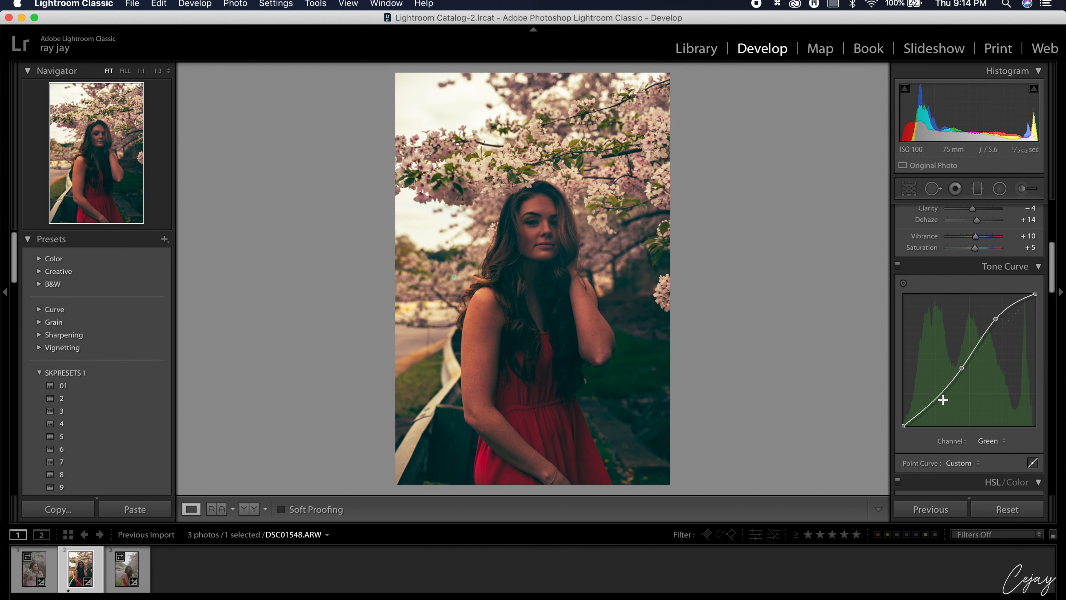
{"action": "mouse_move", "coordinate": [928, 409]}
{"action": "left_mouse_down"}
{"action": "mouse_move", "coordinate": [919, 424]}
{"action": "mouse_move", "coordinate": [929, 413]}
{"action": "left_mouse_up"}
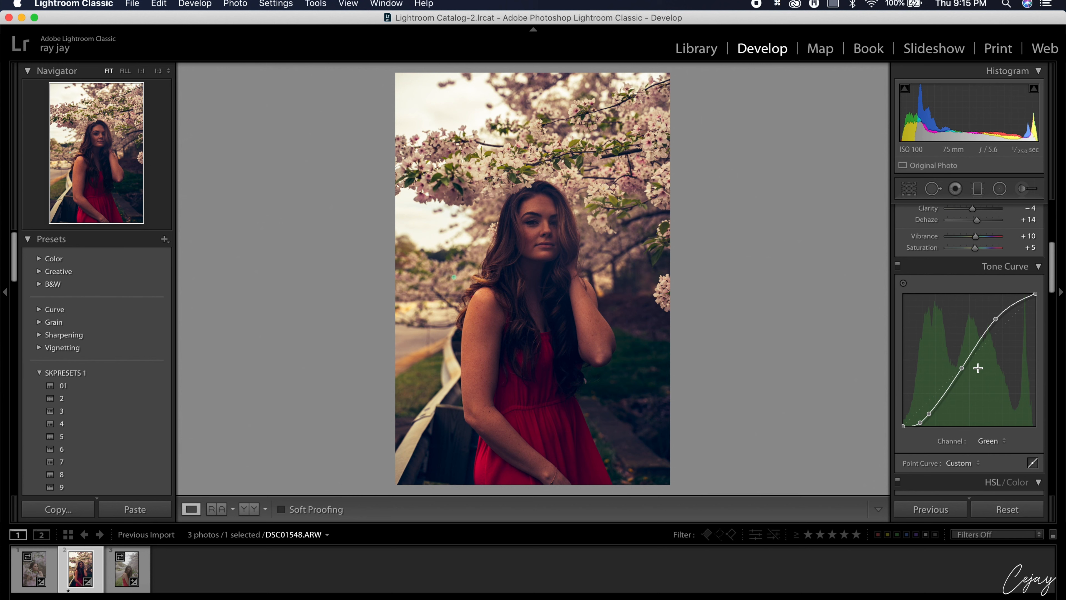
{"action": "left_click_drag", "start_coordinate": [962, 369], "coordinate": [958, 371]}
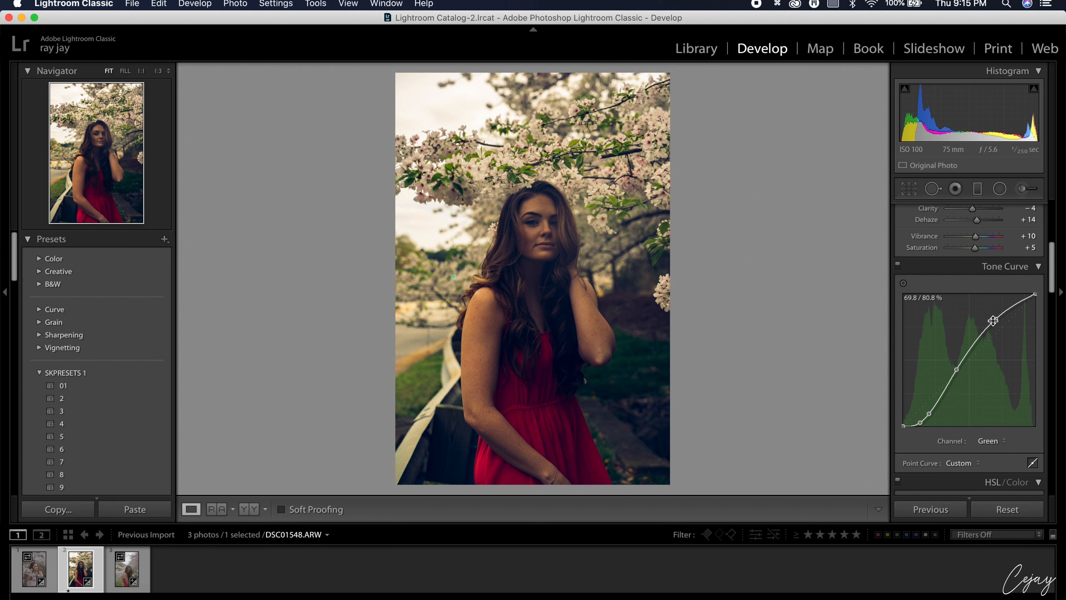
{"action": "left_click_drag", "start_coordinate": [992, 320], "coordinate": [992, 317]}
- Shape the Blue channel tone curve into an S-curve with raised highlights, slightly lifted midtones and lowered shadows
{"action": "left_click", "coordinate": [1000, 441]}
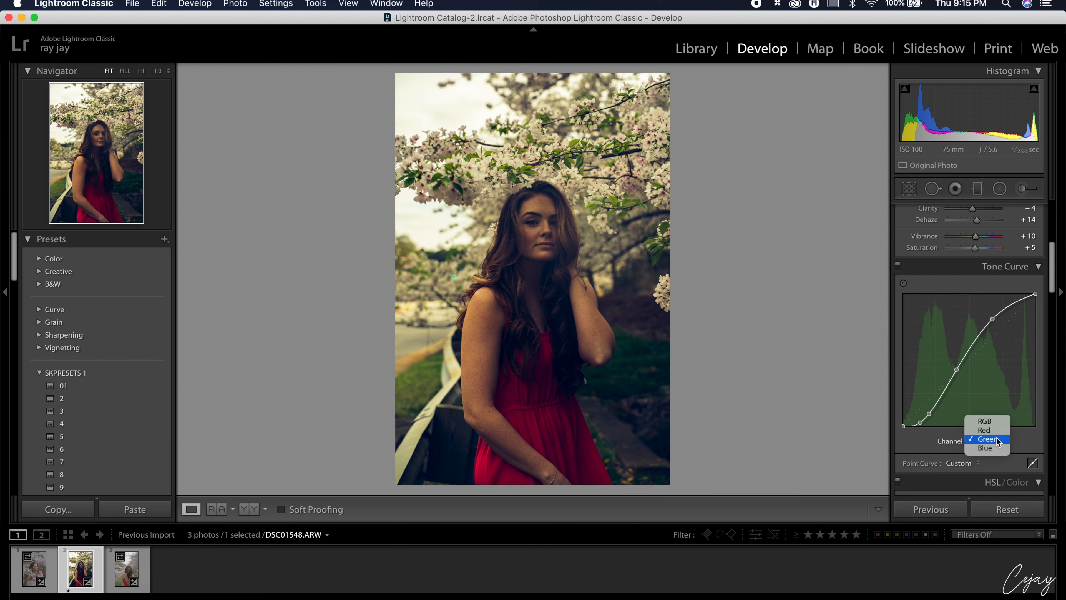
{"action": "left_click", "coordinate": [994, 448]}
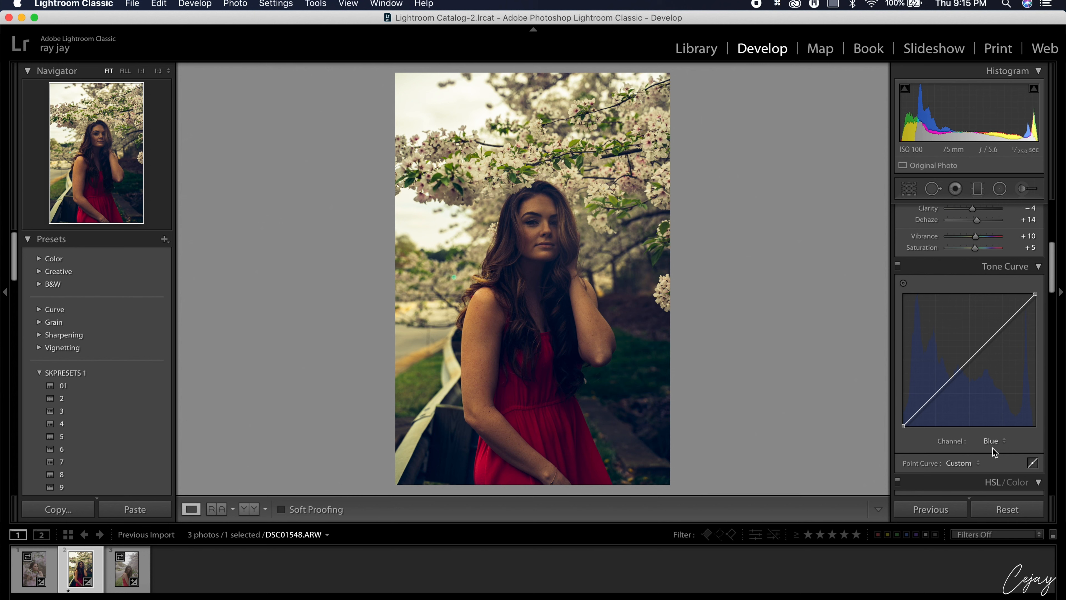
{"action": "left_click_drag", "start_coordinate": [1007, 326], "coordinate": [994, 322]}
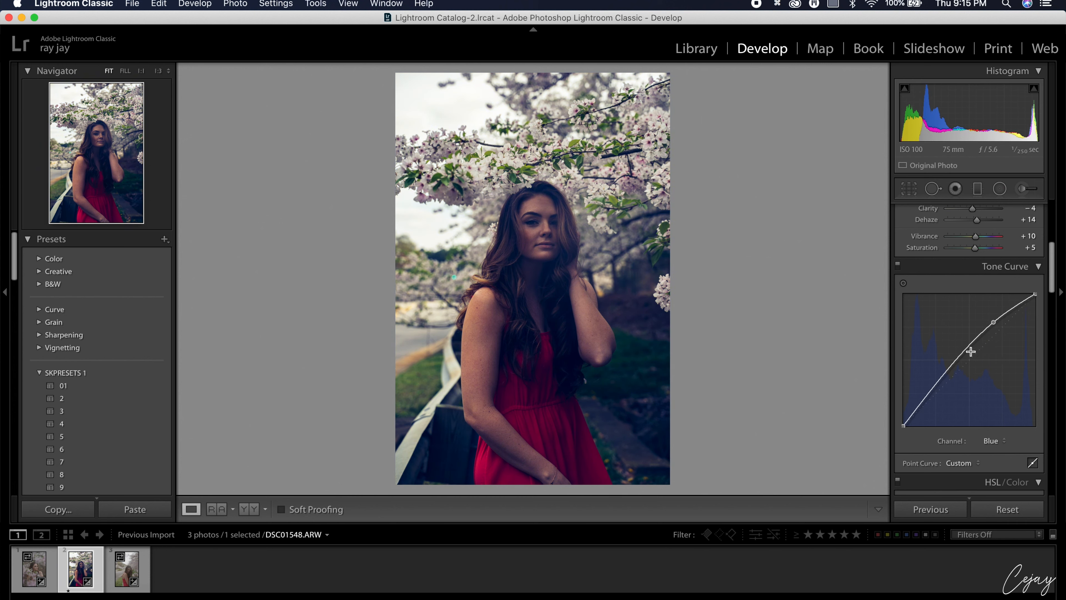
{"action": "left_click_drag", "start_coordinate": [963, 353], "coordinate": [932, 405]}
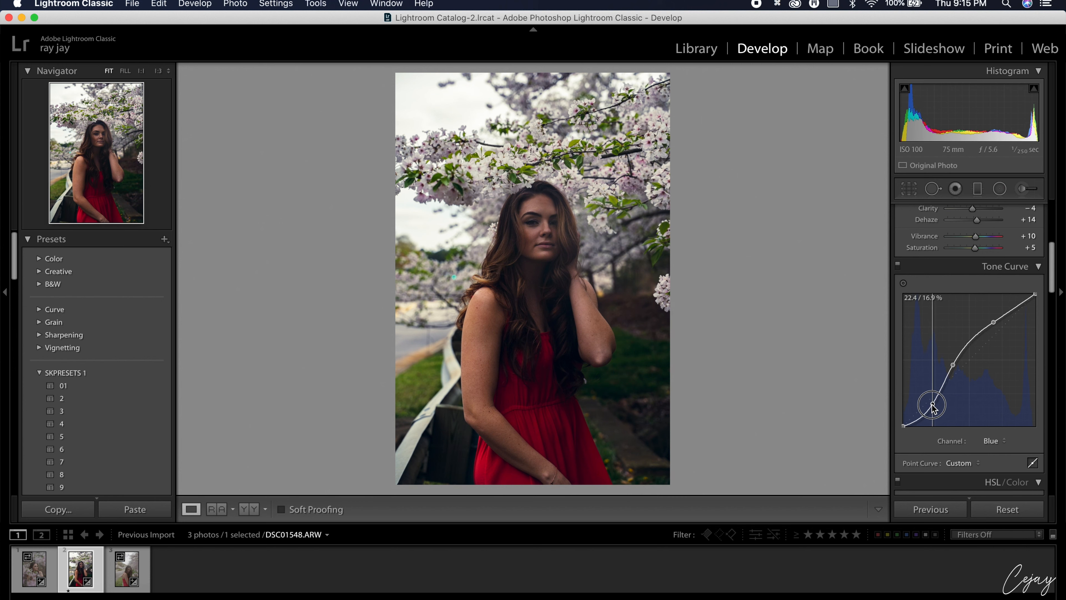
{"action": "left_click_drag", "start_coordinate": [933, 405], "coordinate": [931, 411]}
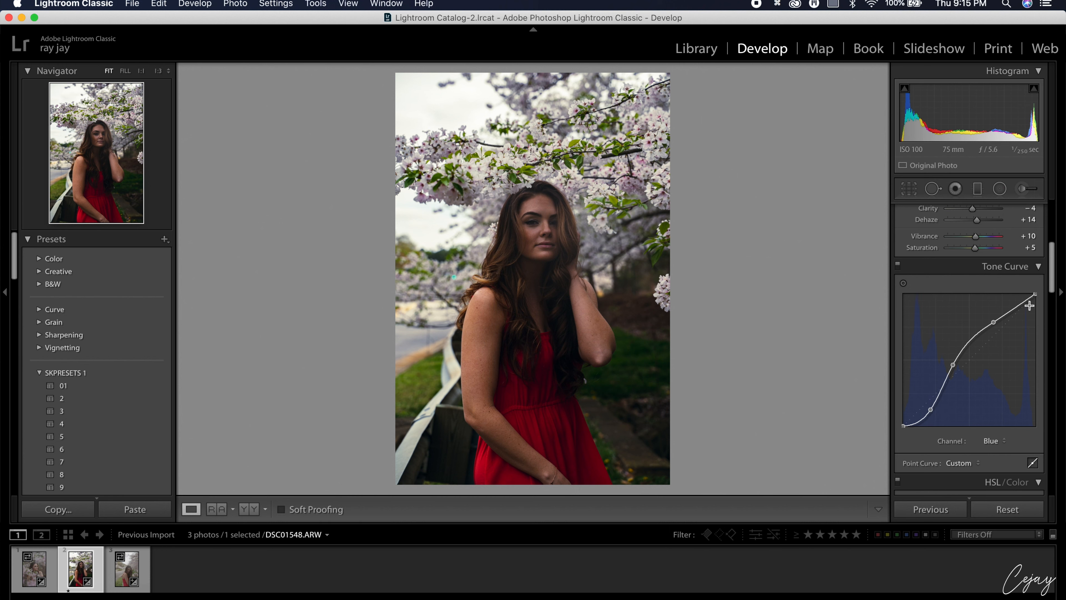
- Lower the Blue curve's white point to about 94.5% and fine-tune its highlight, midtone and shadow points
{"action": "left_click_drag", "start_coordinate": [1035, 294], "coordinate": [1038, 303]}
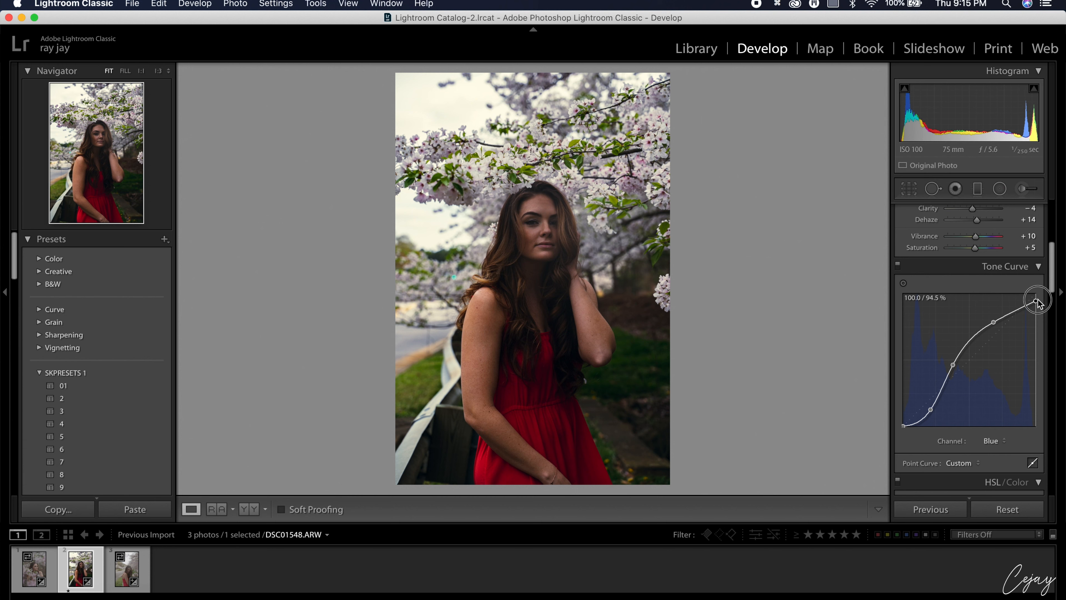
{"action": "left_click_drag", "start_coordinate": [1038, 303], "coordinate": [991, 322]}
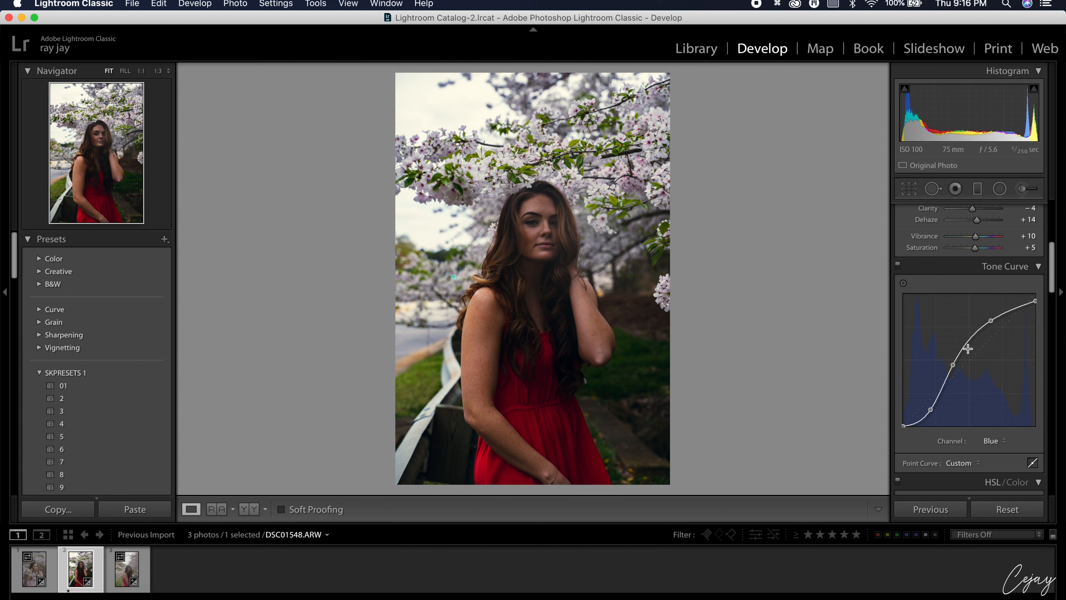
{"action": "left_click_drag", "start_coordinate": [954, 367], "coordinate": [956, 367]}
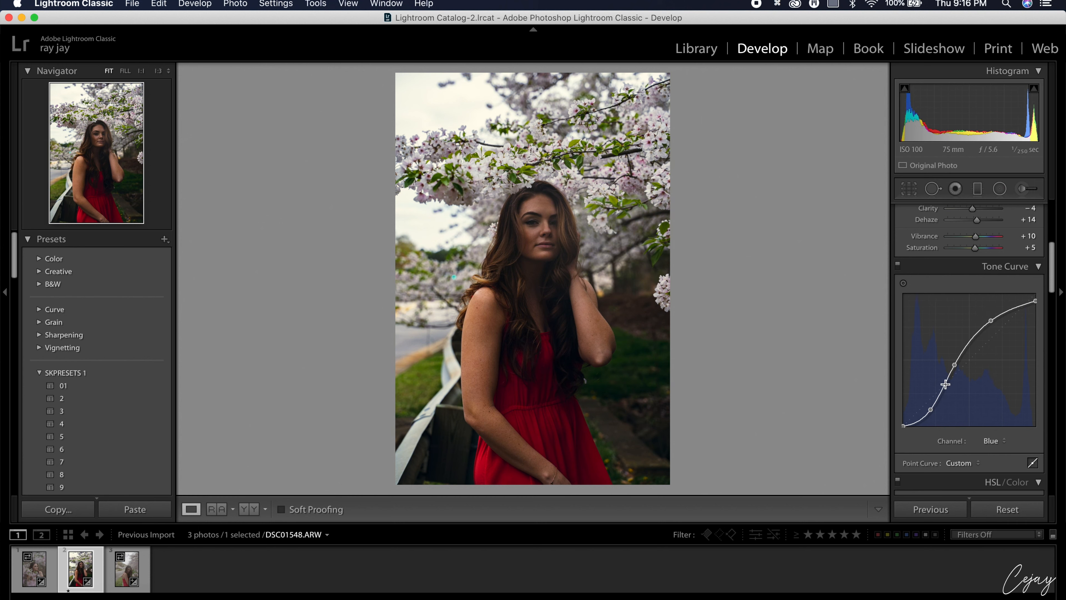
{"action": "left_click_drag", "start_coordinate": [932, 410], "coordinate": [926, 414]}
- Review the Green and Red channel tone curves and return to the RGB curve
{"action": "left_click", "coordinate": [992, 440]}
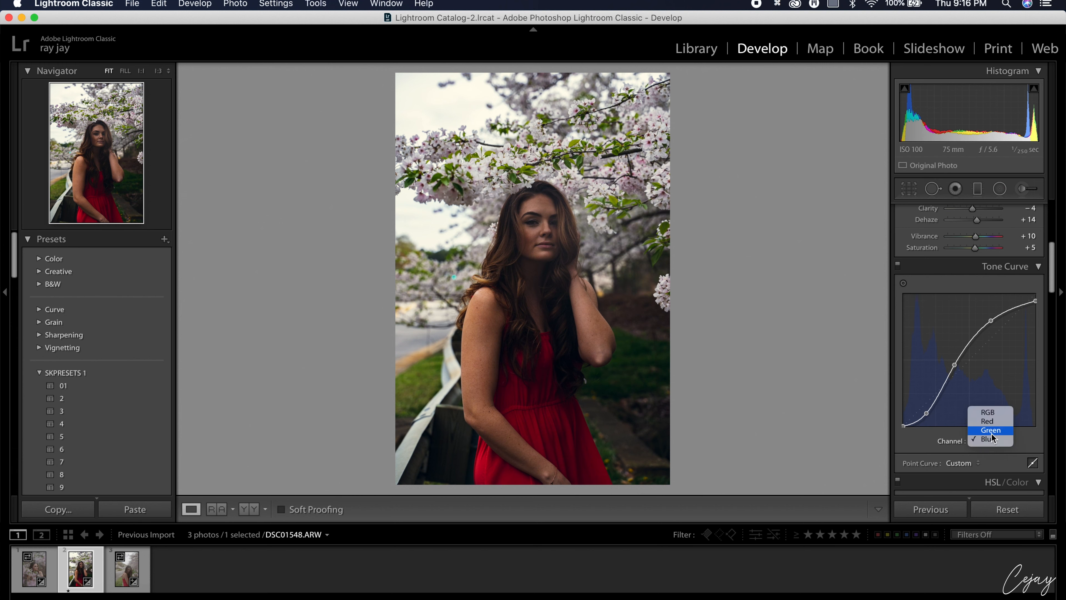
{"action": "left_click", "coordinate": [992, 433]}
{"action": "left_click", "coordinate": [992, 439]}
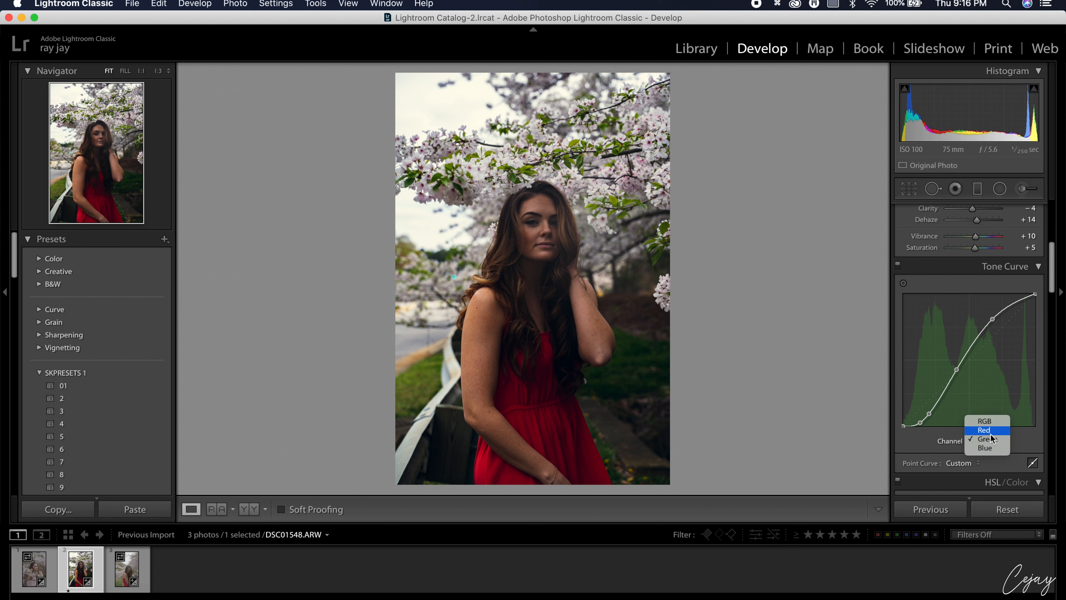
{"action": "left_click", "coordinate": [991, 432]}
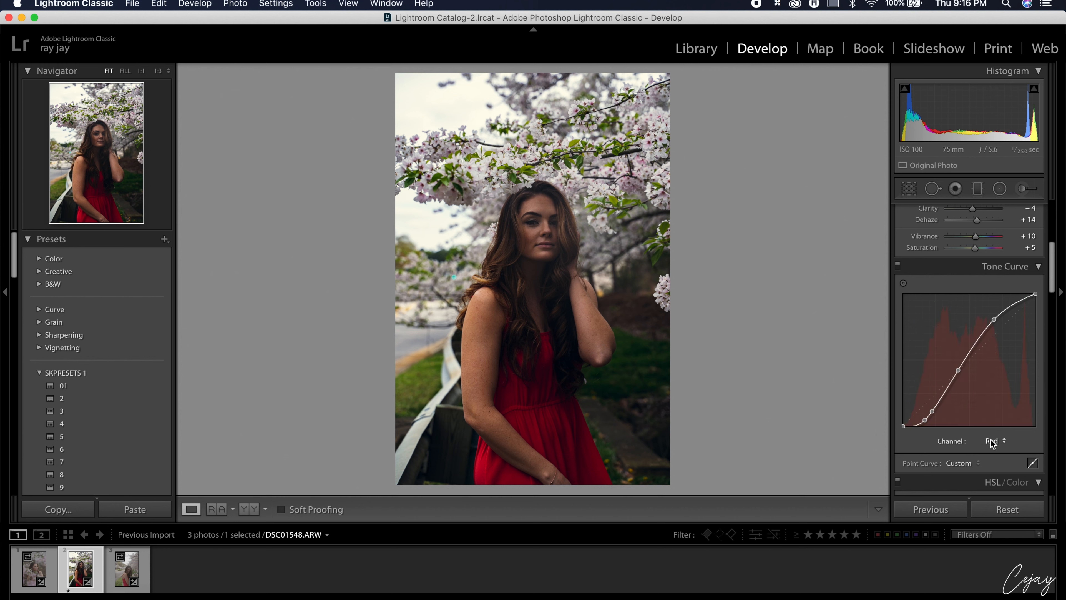
{"action": "left_click", "coordinate": [992, 441]}
{"action": "left_click", "coordinate": [991, 434]}
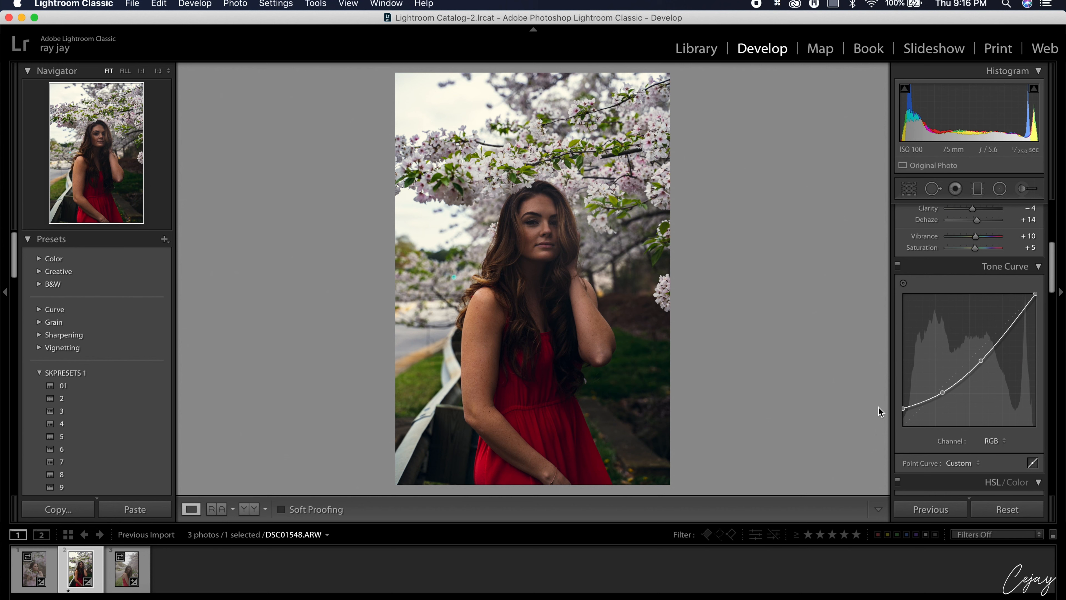
- In the HSL hue settings, set Red to +76, Orange to -12 and Yellow to -73
{"action": "scroll", "coordinate": [910, 449], "scroll_direction": "down", "scroll_amount": 10}
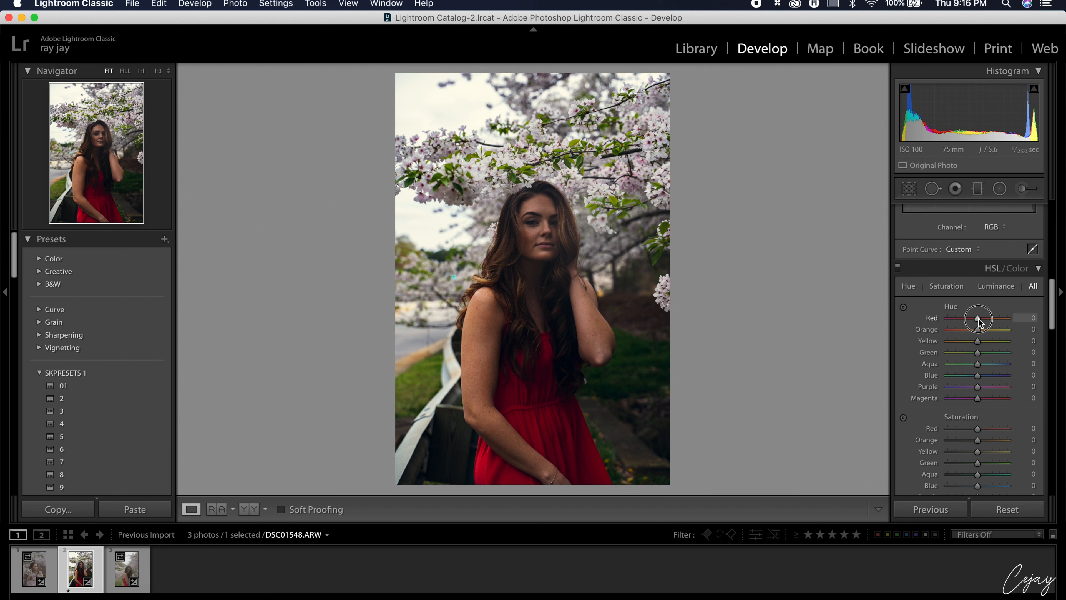
{"action": "left_click_drag", "start_coordinate": [979, 319], "coordinate": [1001, 320]}
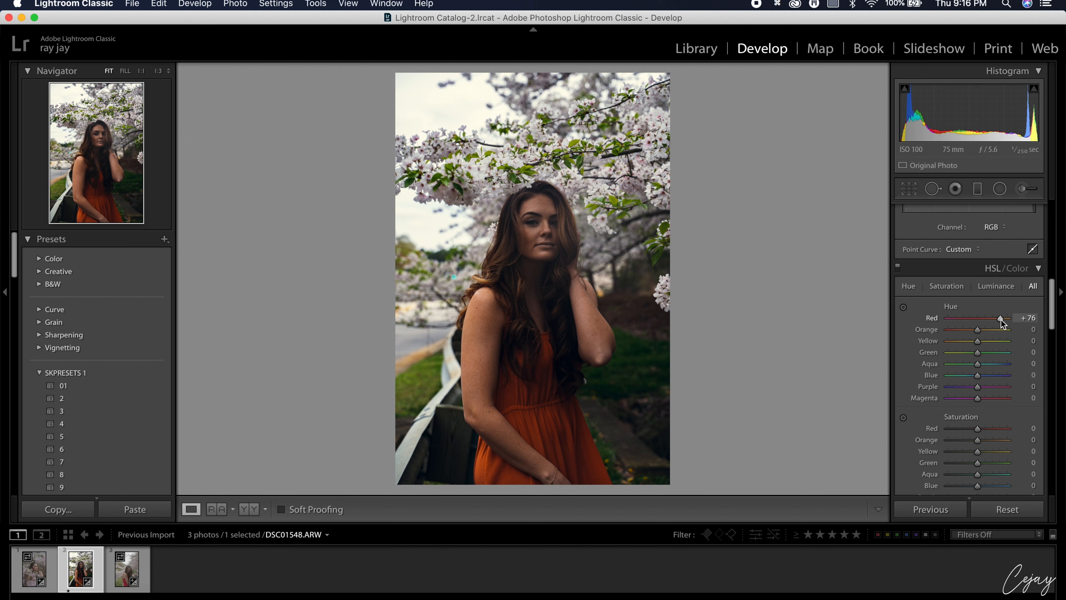
{"action": "left_click_drag", "start_coordinate": [978, 331], "coordinate": [973, 343]}
{"action": "left_click_drag", "start_coordinate": [981, 345], "coordinate": [954, 351]}
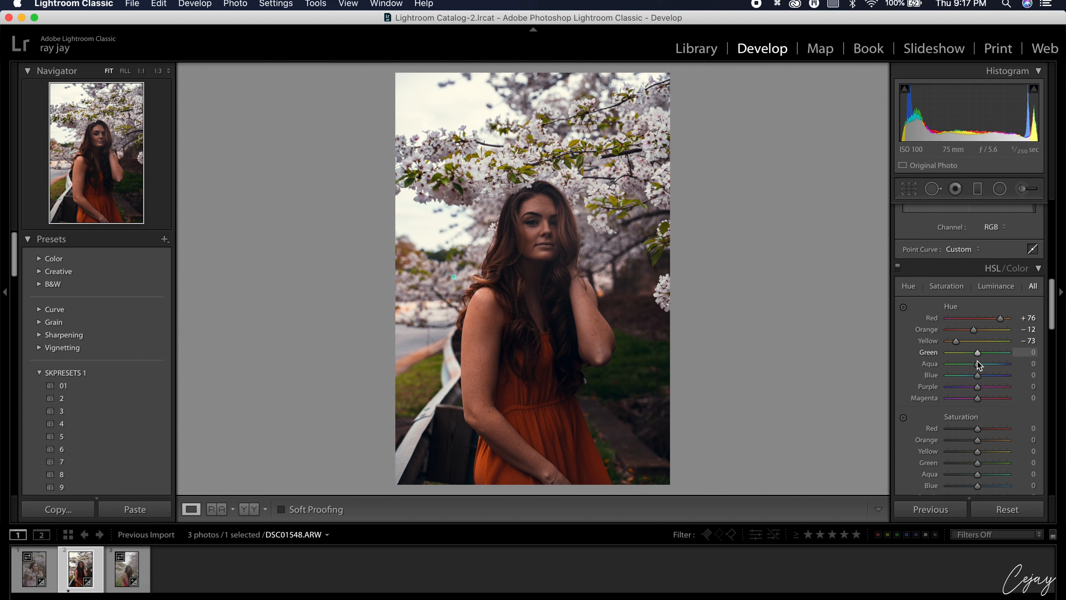
- Set the HSL hue of Green to -11, Blue to -31, Purple to -56 and Magenta to +15, leaving Aqua at 0
{"action": "left_click_drag", "start_coordinate": [978, 355], "coordinate": [973, 356]}
{"action": "left_click_drag", "start_coordinate": [975, 356], "coordinate": [975, 356]}
{"action": "mouse_move", "coordinate": [977, 364]}
{"action": "left_mouse_down"}
{"action": "mouse_move", "coordinate": [977, 384]}
{"action": "mouse_move", "coordinate": [959, 369]}
{"action": "mouse_move", "coordinate": [979, 353]}
{"action": "mouse_move", "coordinate": [984, 368]}
{"action": "left_mouse_up"}
{"action": "left_click_drag", "start_coordinate": [979, 378], "coordinate": [970, 380]}
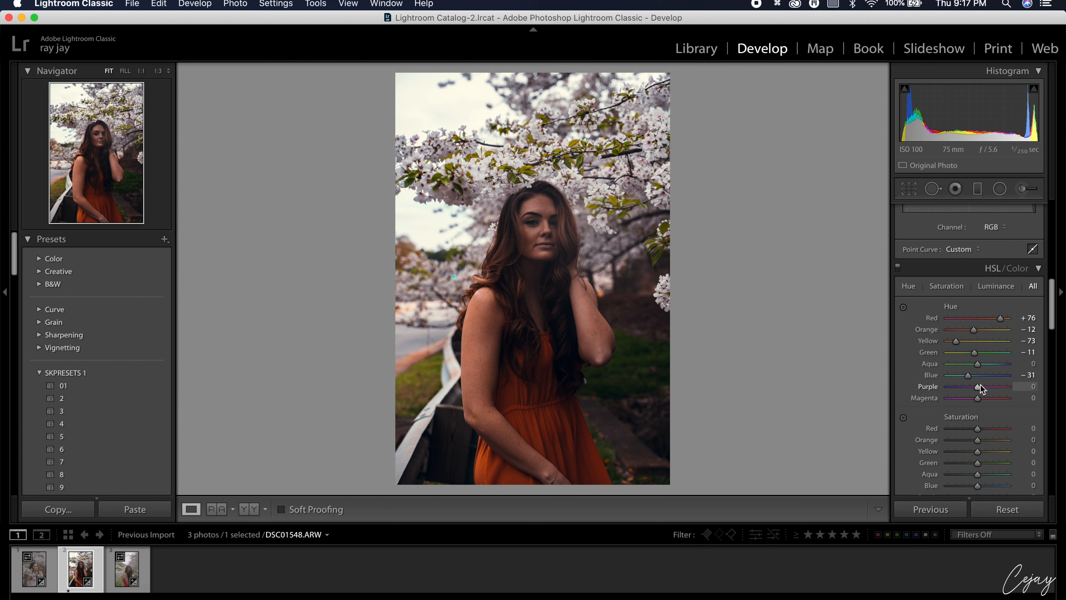
{"action": "left_click_drag", "start_coordinate": [980, 390], "coordinate": [963, 391]}
{"action": "left_click_drag", "start_coordinate": [963, 390], "coordinate": [963, 390]}
{"action": "left_click_drag", "start_coordinate": [977, 397], "coordinate": [983, 397]}
- Set the HSL saturation of Red to +34, Yellow and Green to -76, and Blue to -78
{"action": "scroll", "coordinate": [905, 451], "scroll_direction": "down", "scroll_amount": 5}
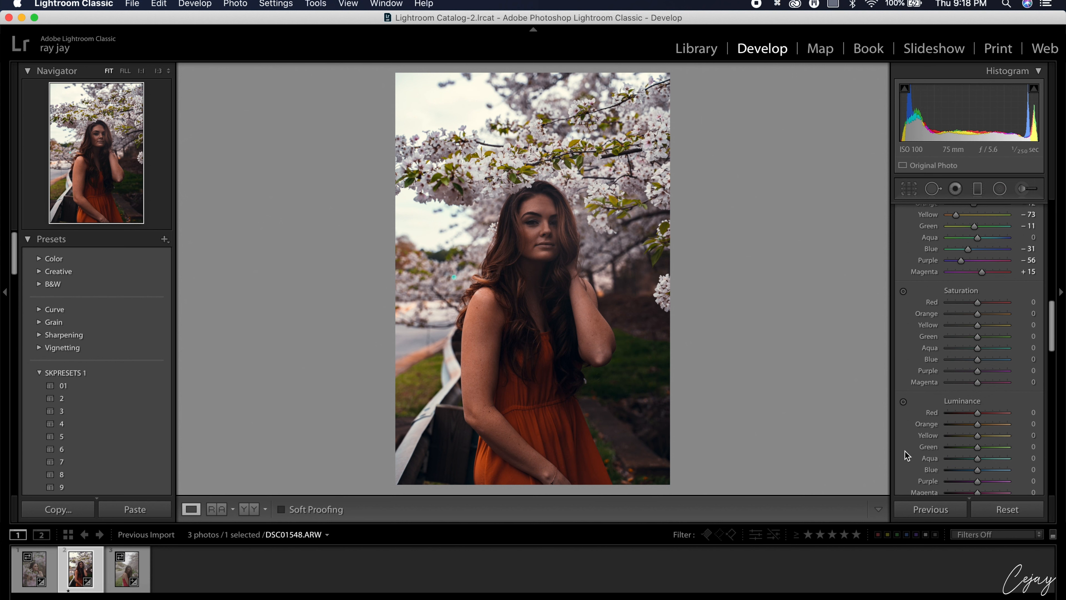
{"action": "left_click_drag", "start_coordinate": [980, 304], "coordinate": [989, 309]}
{"action": "left_click_drag", "start_coordinate": [979, 324], "coordinate": [957, 329]}
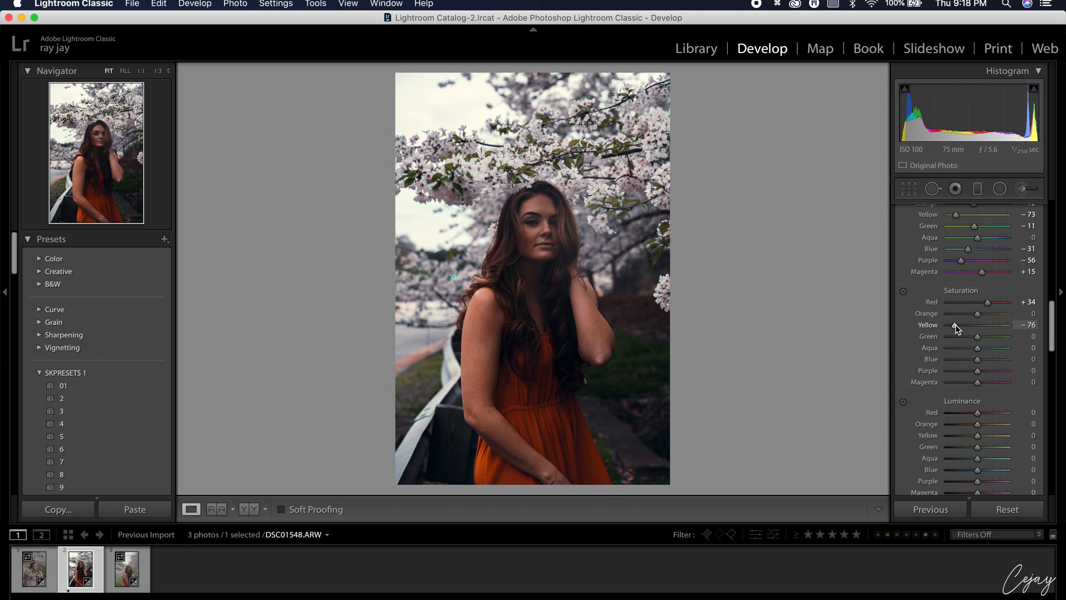
{"action": "left_click", "coordinate": [975, 337]}
{"action": "left_click_drag", "start_coordinate": [974, 338], "coordinate": [953, 362]}
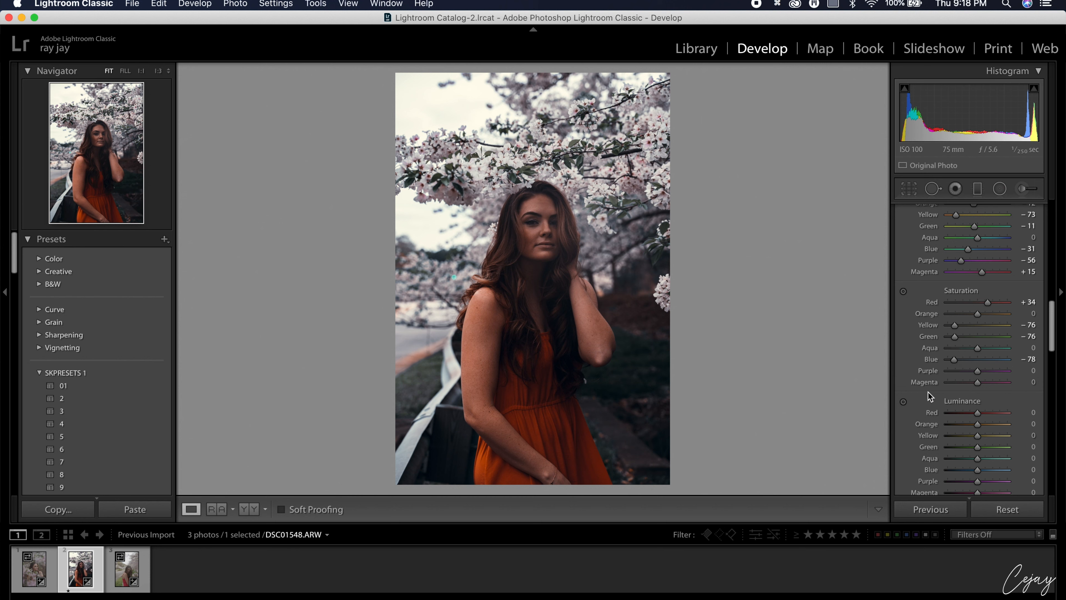
- Reduce the HSL saturation of Purple to -73 and Magenta to -78
{"action": "scroll", "coordinate": [930, 396], "scroll_direction": "down", "scroll_amount": 3}
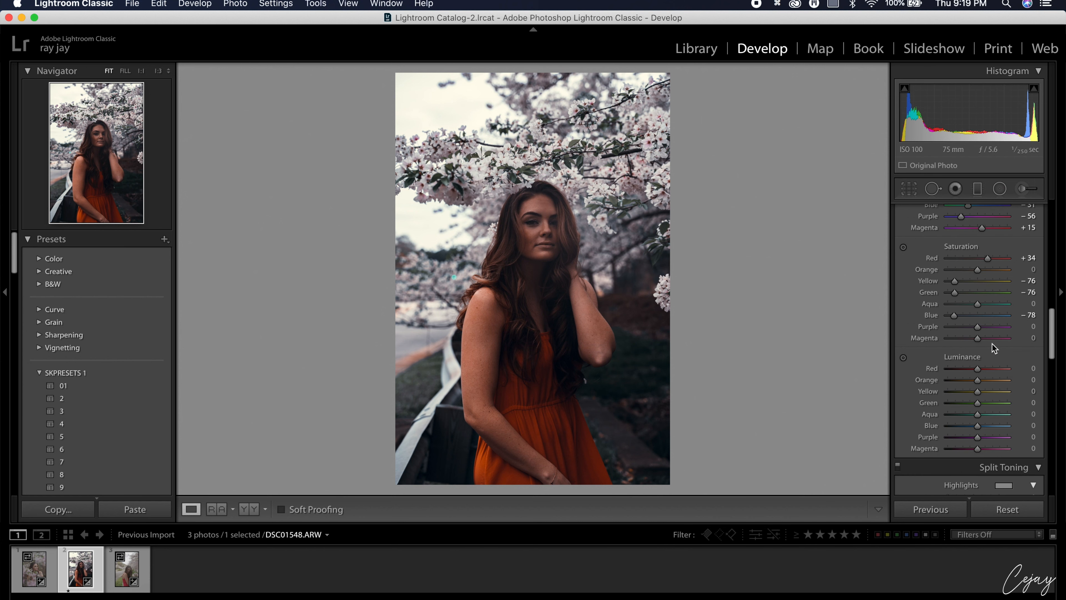
{"action": "left_click_drag", "start_coordinate": [978, 329], "coordinate": [956, 331]}
{"action": "left_click_drag", "start_coordinate": [975, 343], "coordinate": [952, 343]}
- Set the HSL luminance of Red to -20, Orange to -10 and Green to -25
{"action": "scroll", "coordinate": [919, 298], "scroll_direction": "down", "scroll_amount": 5}
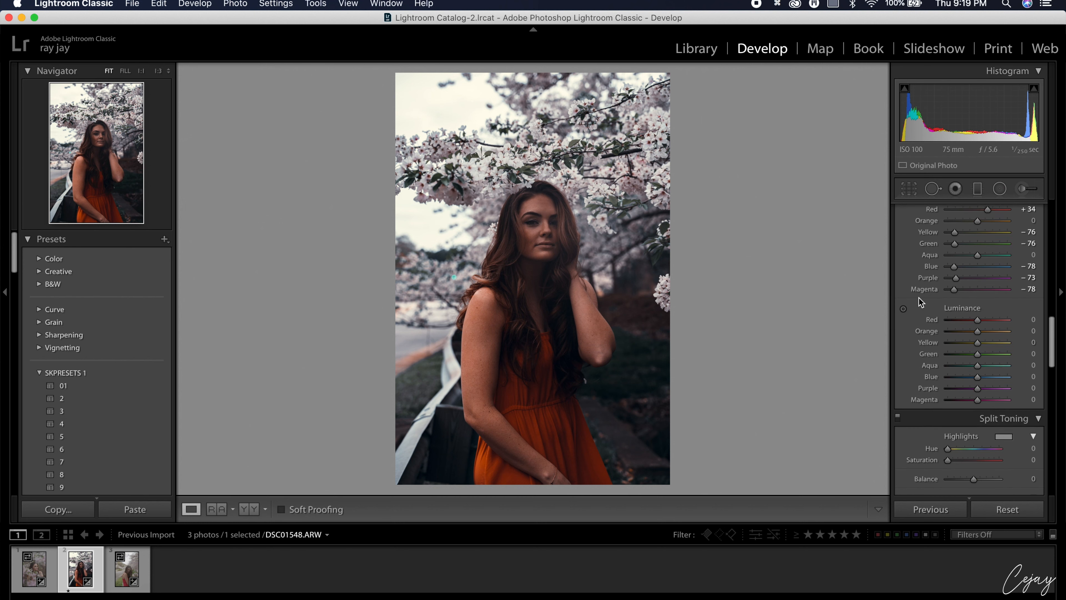
{"action": "scroll", "coordinate": [918, 297], "scroll_direction": "down", "scroll_amount": 2}
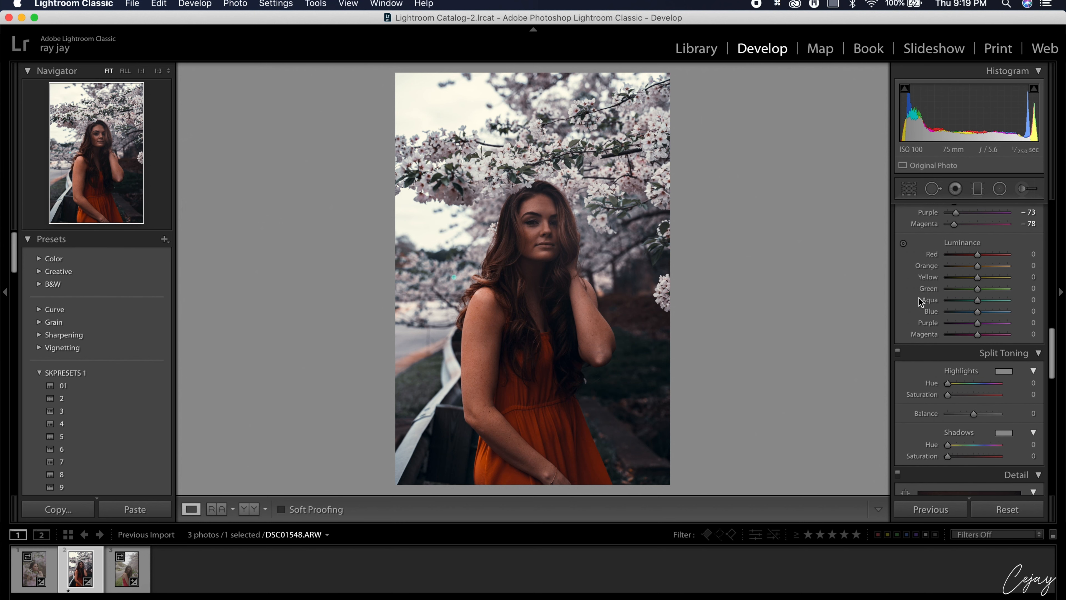
{"action": "scroll", "coordinate": [919, 297], "scroll_direction": "down", "scroll_amount": 1}
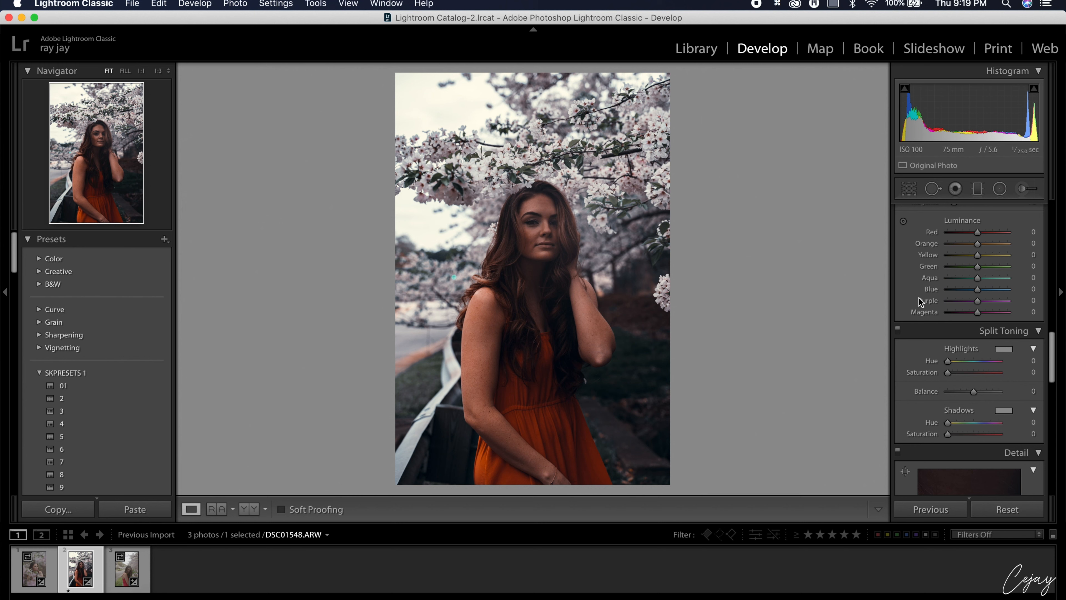
{"action": "scroll", "coordinate": [922, 269], "scroll_direction": "up", "scroll_amount": 2}
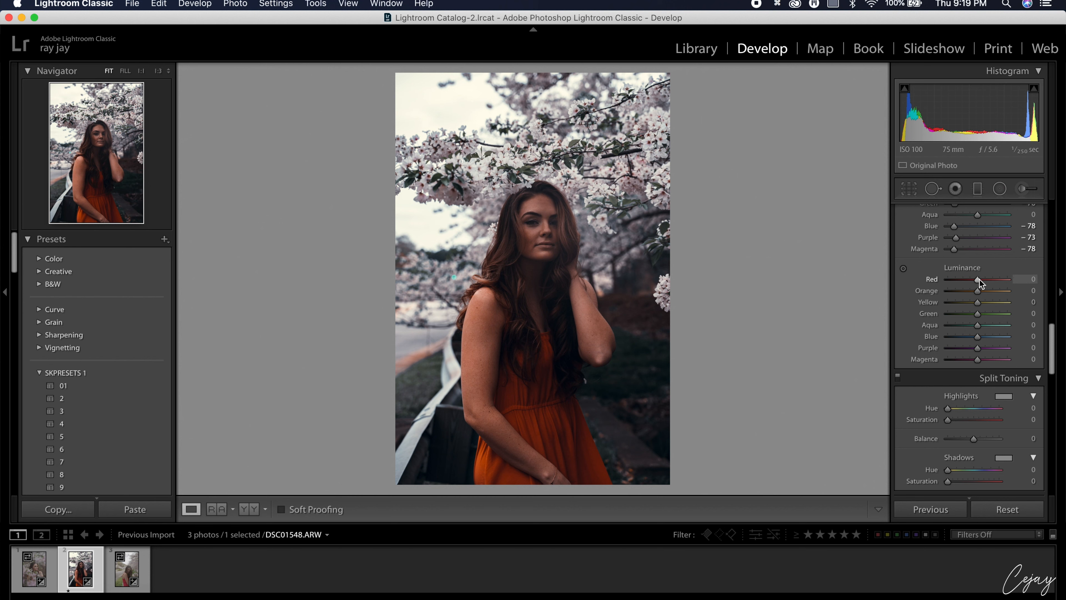
{"action": "left_click_drag", "start_coordinate": [980, 280], "coordinate": [973, 283]}
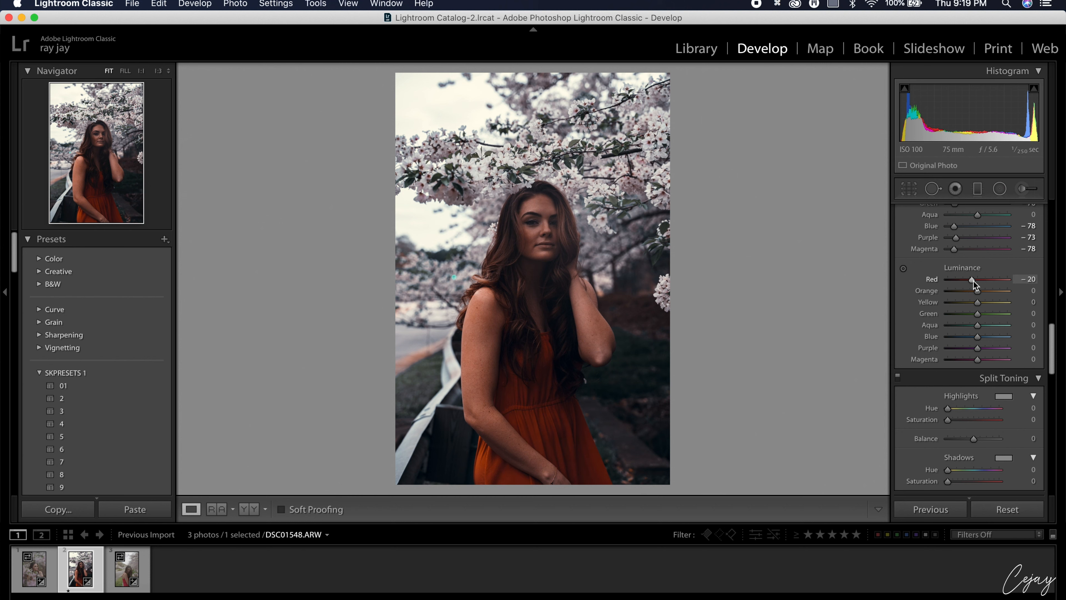
{"action": "left_click_drag", "start_coordinate": [979, 293], "coordinate": [976, 296]}
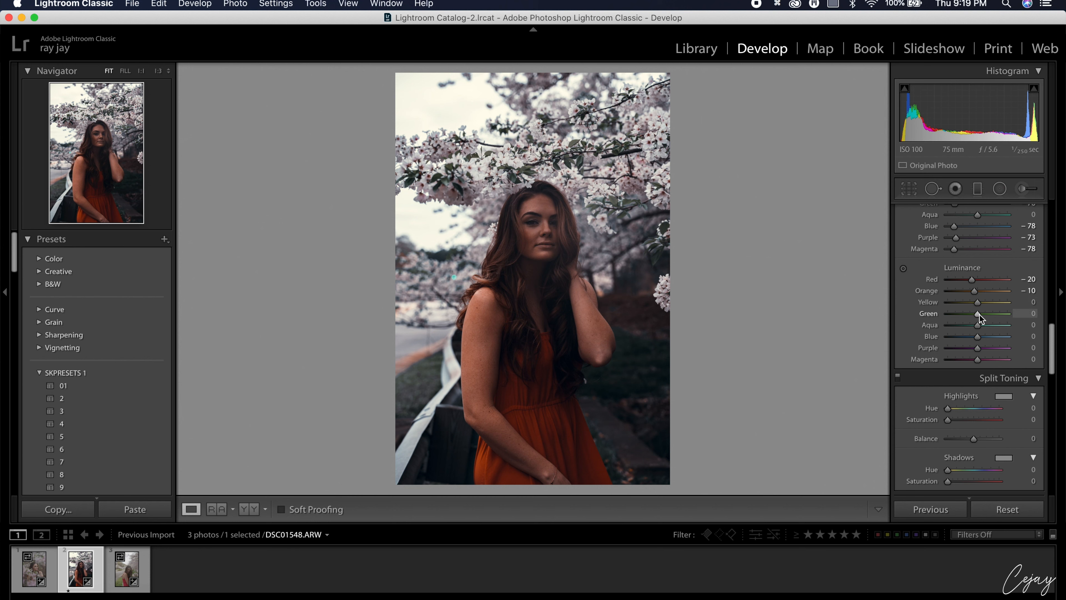
{"action": "left_click_drag", "start_coordinate": [979, 314], "coordinate": [973, 318]}
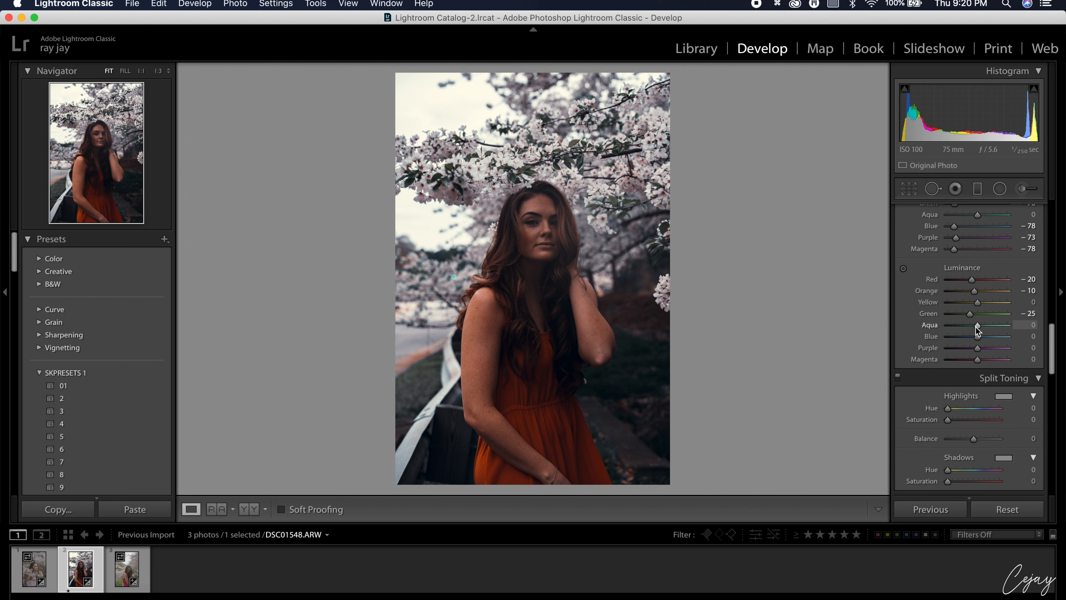
- Set the HSL luminance of Aqua to -15, Blue to -30, Purple to -5 and Magenta to -15
{"action": "left_click_drag", "start_coordinate": [977, 330], "coordinate": [973, 331]}
{"action": "mouse_move", "coordinate": [974, 336]}
{"action": "left_mouse_down"}
{"action": "mouse_move", "coordinate": [984, 342]}
{"action": "mouse_move", "coordinate": [968, 340]}
{"action": "left_mouse_up"}
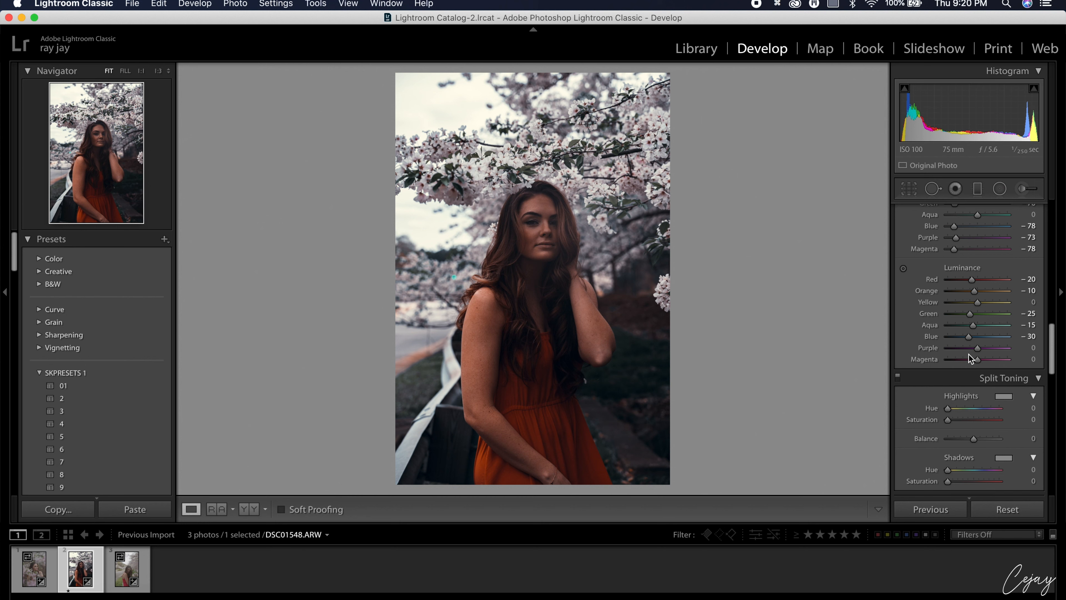
{"action": "left_click_drag", "start_coordinate": [976, 349], "coordinate": [974, 348]}
{"action": "left_click_drag", "start_coordinate": [975, 350], "coordinate": [975, 352]}
{"action": "left_click_drag", "start_coordinate": [978, 359], "coordinate": [973, 362]}
{"action": "scroll", "coordinate": [972, 361], "scroll_direction": "down", "scroll_amount": 2}
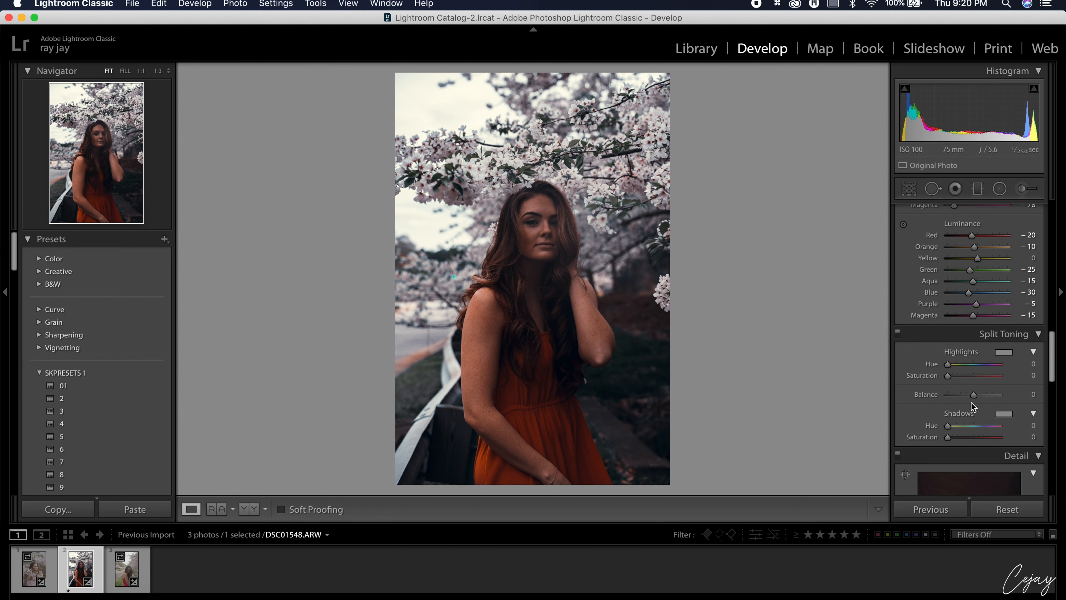
- Set the calibration Red Primary hue and saturation to +10, and Green Primary hue to +10 and saturation to -10
{"action": "scroll", "coordinate": [972, 402], "scroll_direction": "down", "scroll_amount": 5}
{"action": "scroll", "coordinate": [971, 403], "scroll_direction": "down", "scroll_amount": 6}
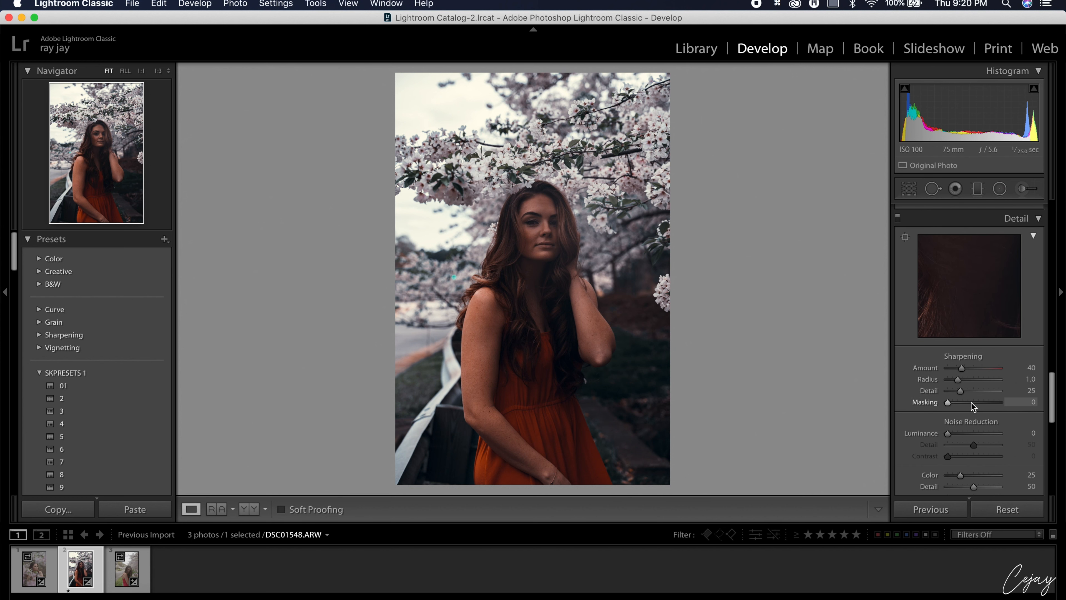
{"action": "scroll", "coordinate": [973, 407], "scroll_direction": "down", "scroll_amount": 15}
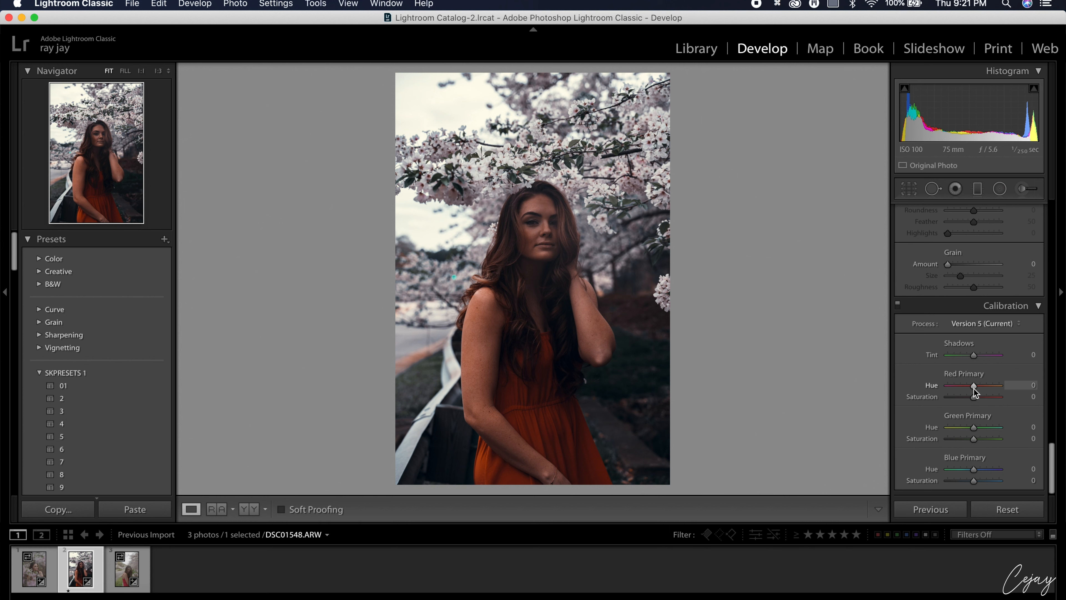
{"action": "left_click_drag", "start_coordinate": [973, 389], "coordinate": [978, 391]}
{"action": "left_click_drag", "start_coordinate": [974, 396], "coordinate": [978, 396]}
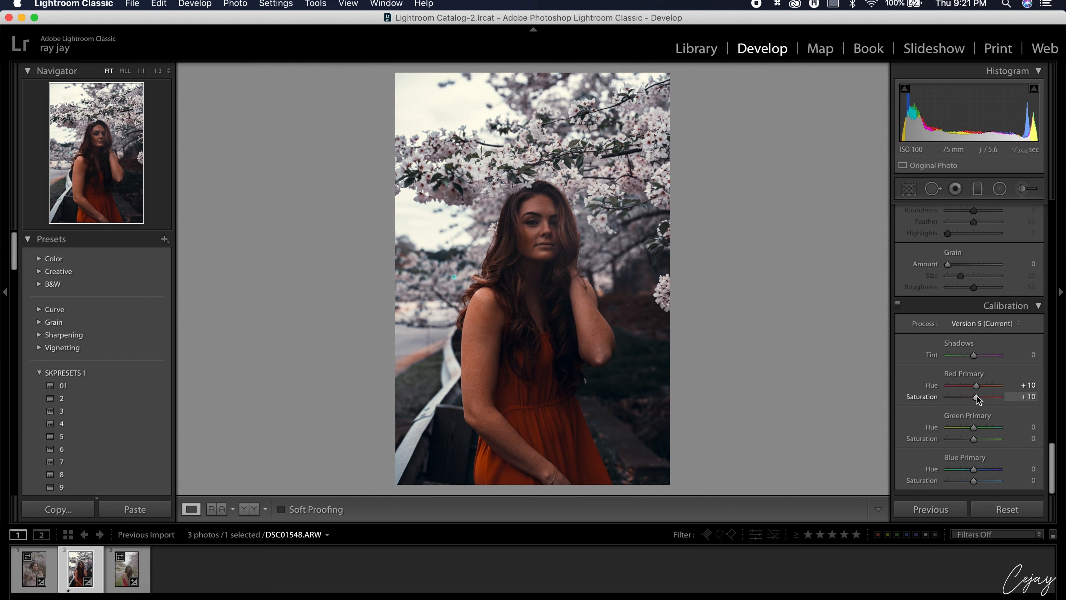
{"action": "left_click", "coordinate": [974, 429]}
{"action": "left_click_drag", "start_coordinate": [974, 430], "coordinate": [972, 440]}
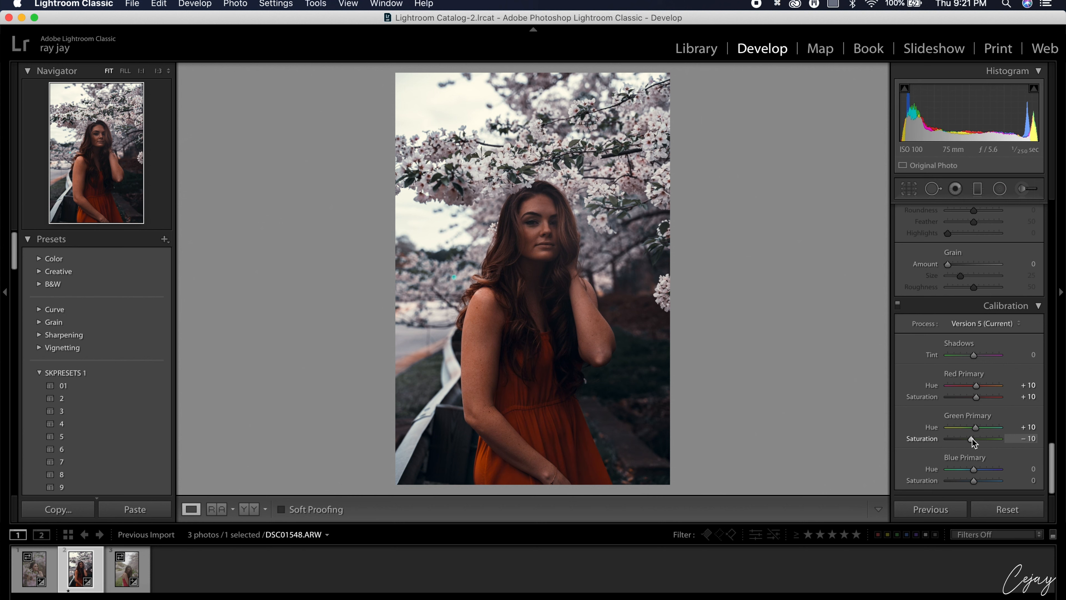
- Set the basic tone Shadows to +70, Exposure to +0.10 and Blacks to -8
{"action": "scroll", "coordinate": [912, 459], "scroll_direction": "up", "scroll_amount": 10}
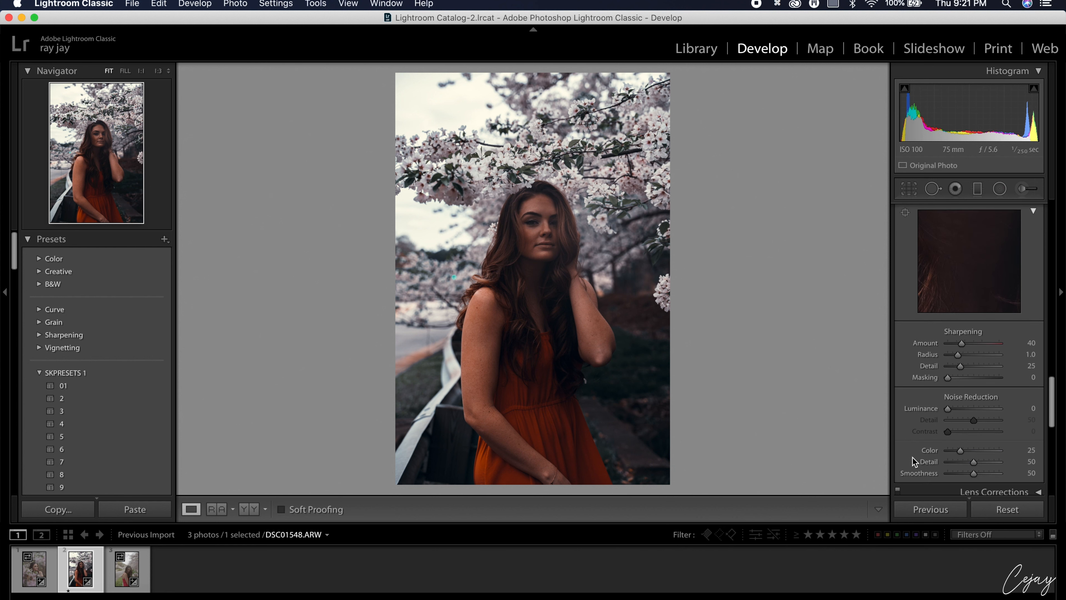
{"action": "scroll", "coordinate": [922, 353], "scroll_direction": "up", "scroll_amount": 10}
{"action": "scroll", "coordinate": [923, 352], "scroll_direction": "up", "scroll_amount": 6}
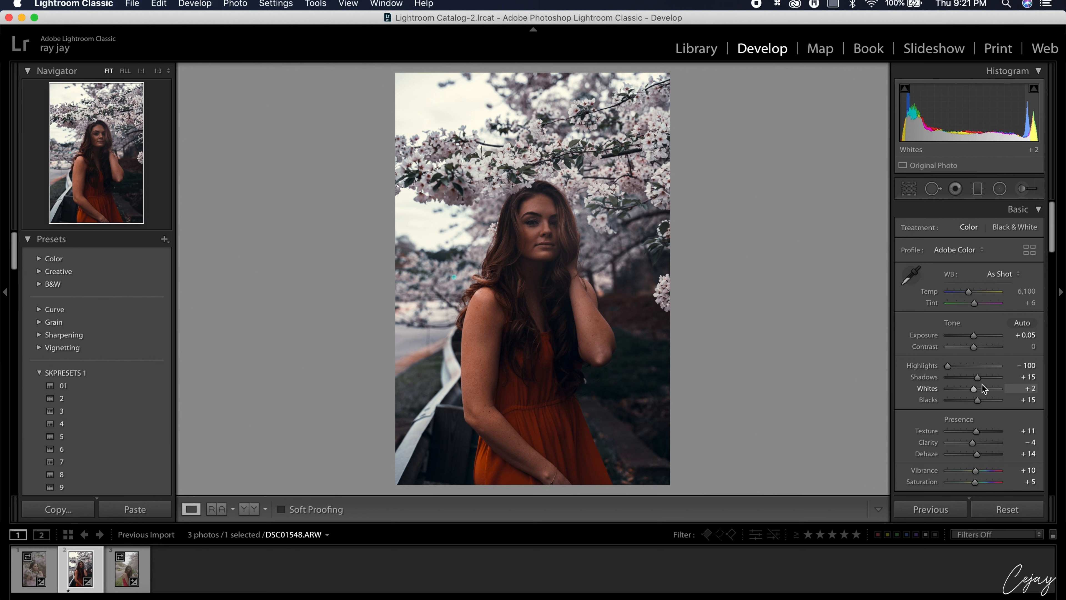
{"action": "left_click_drag", "start_coordinate": [979, 379], "coordinate": [990, 383]}
{"action": "left_click_drag", "start_coordinate": [972, 335], "coordinate": [973, 335]}
{"action": "left_click_drag", "start_coordinate": [977, 400], "coordinate": [969, 401]}
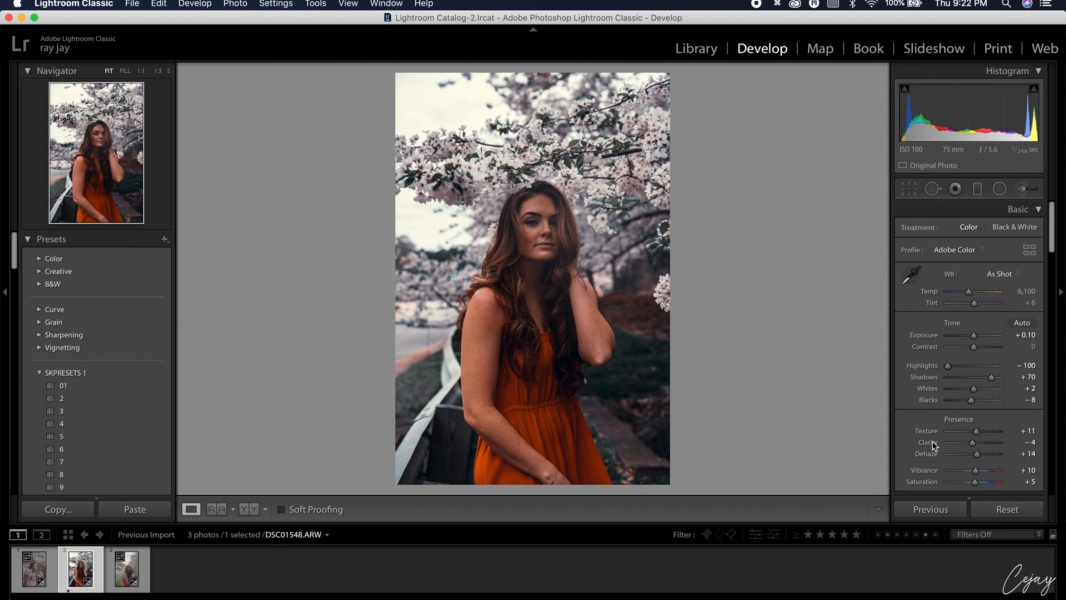
- Lower the shadow point on the RGB tone curve slightly, to about 30.2 / 23.9 %
{"action": "scroll", "coordinate": [932, 441], "scroll_direction": "down", "scroll_amount": 8}
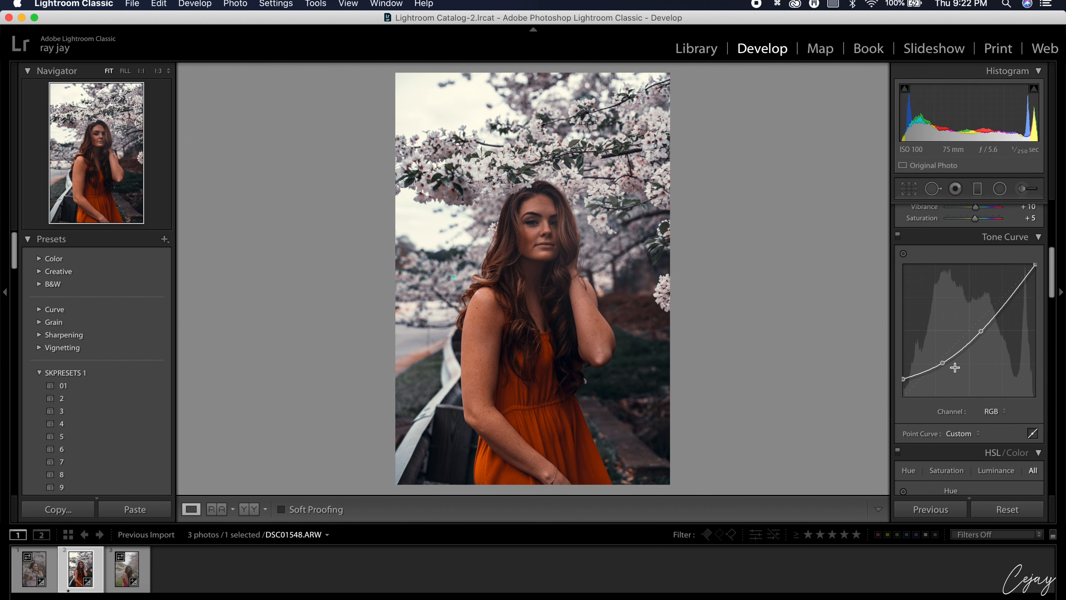
{"action": "left_click", "coordinate": [942, 364]}
{"action": "left_click_drag", "start_coordinate": [943, 364], "coordinate": [944, 366]}
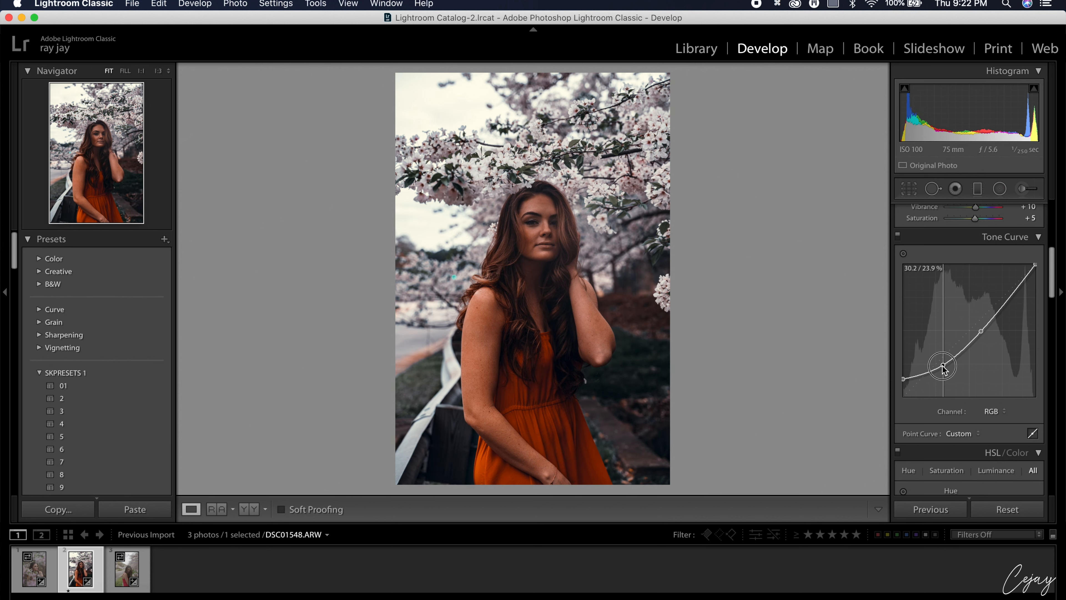
- Raise the Exposure to +0.15 and the Shadows to +85
{"action": "scroll", "coordinate": [966, 336], "scroll_direction": "up", "scroll_amount": 10}
{"action": "left_click", "coordinate": [974, 336]}
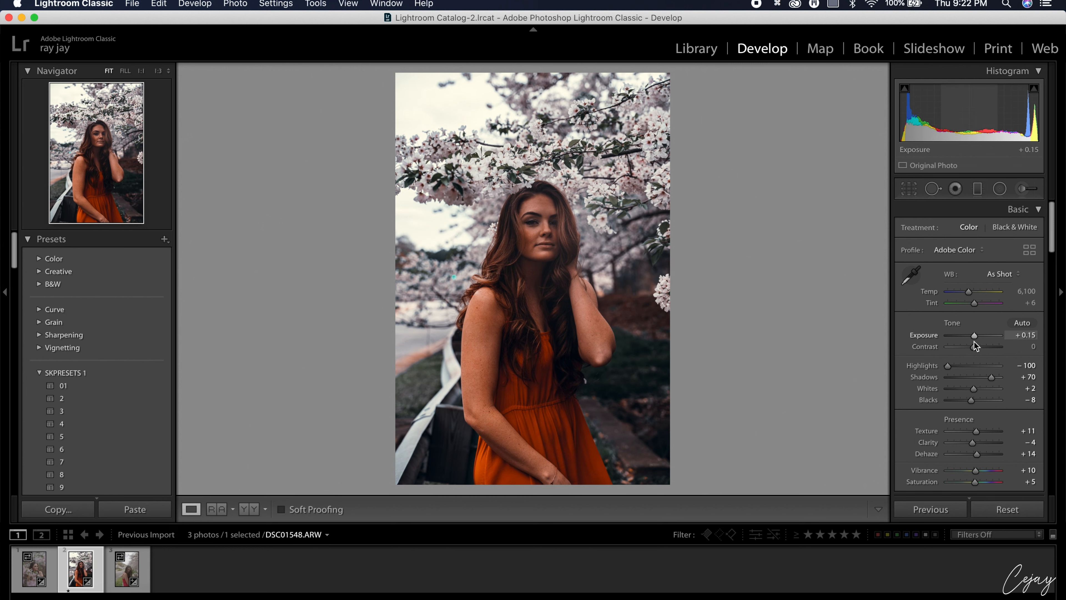
{"action": "left_click_drag", "start_coordinate": [992, 377], "coordinate": [995, 377]}
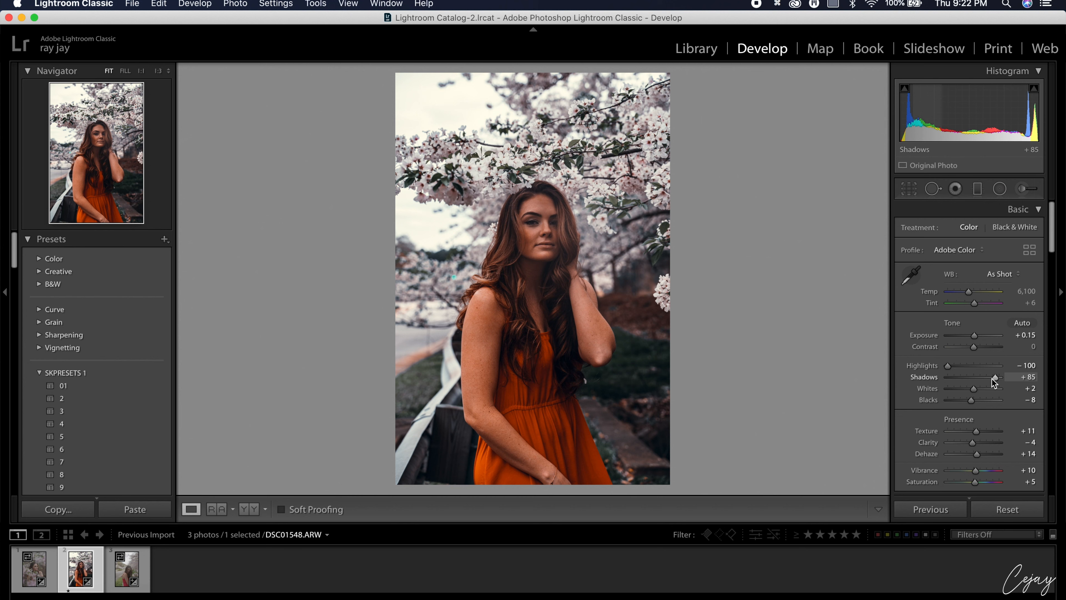
- Copy the develop settings of DSC01548.ARW and paste them onto DSC01489.ARW and DSC01589.ARW
{"action": "key", "text": "super+shift+c"}
{"action": "left_click", "coordinate": [735, 375]}
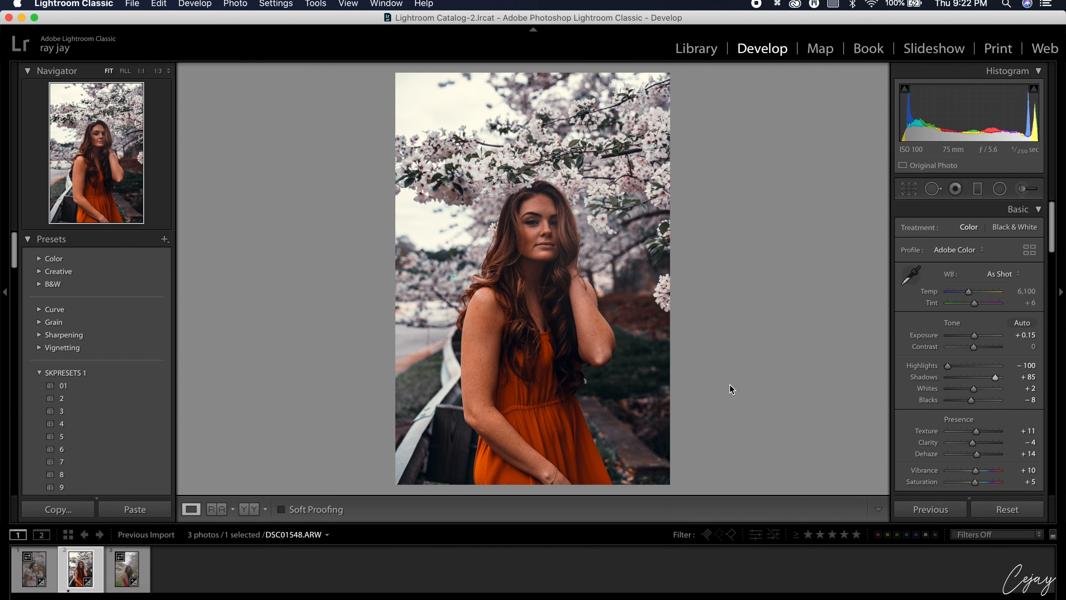
{"action": "left_click", "coordinate": [36, 568]}
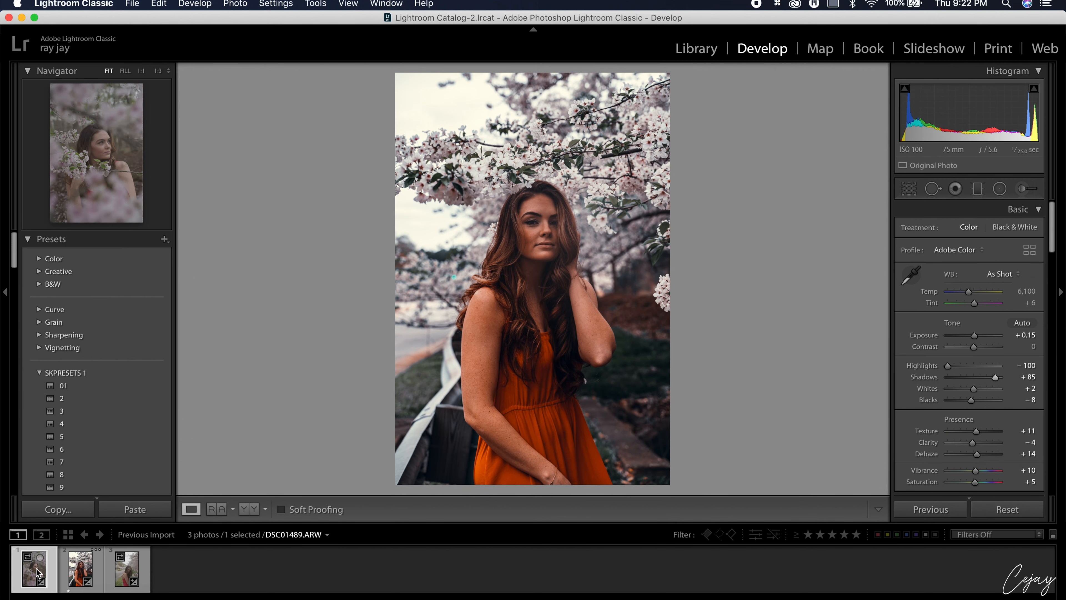
{"action": "key", "text": "super+shift+v"}
{"action": "left_click", "coordinate": [127, 570]}
{"action": "key", "text": "super+shift+v"}
- Crop DSC01589.ARW to the 4 x 5 / 8 x 10 aspect, trimming only from the photo's top edge
{"action": "left_click", "coordinate": [913, 189]}
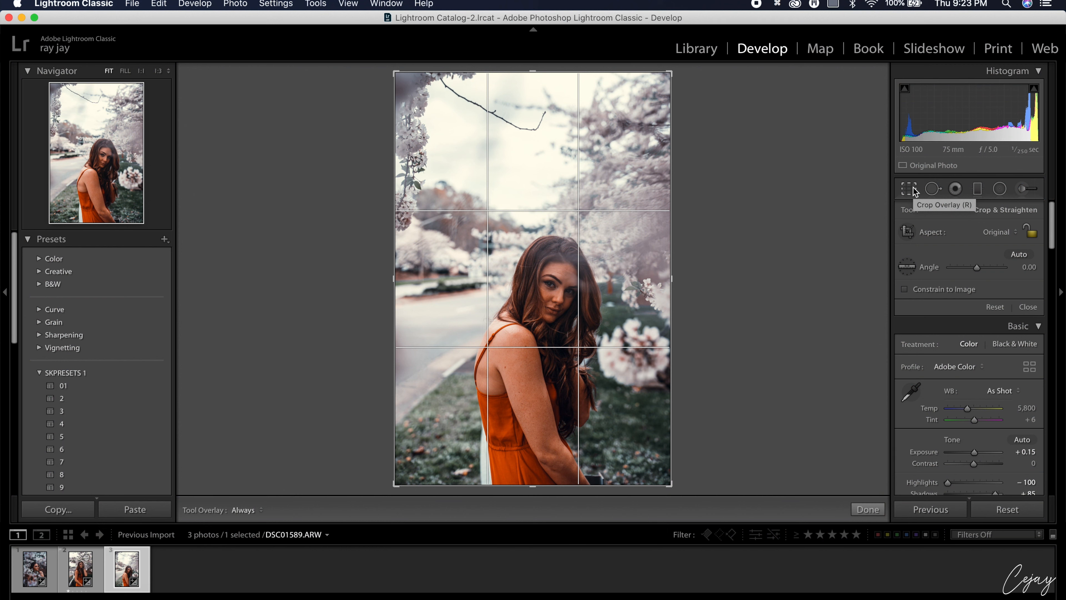
{"action": "left_click", "coordinate": [998, 233]}
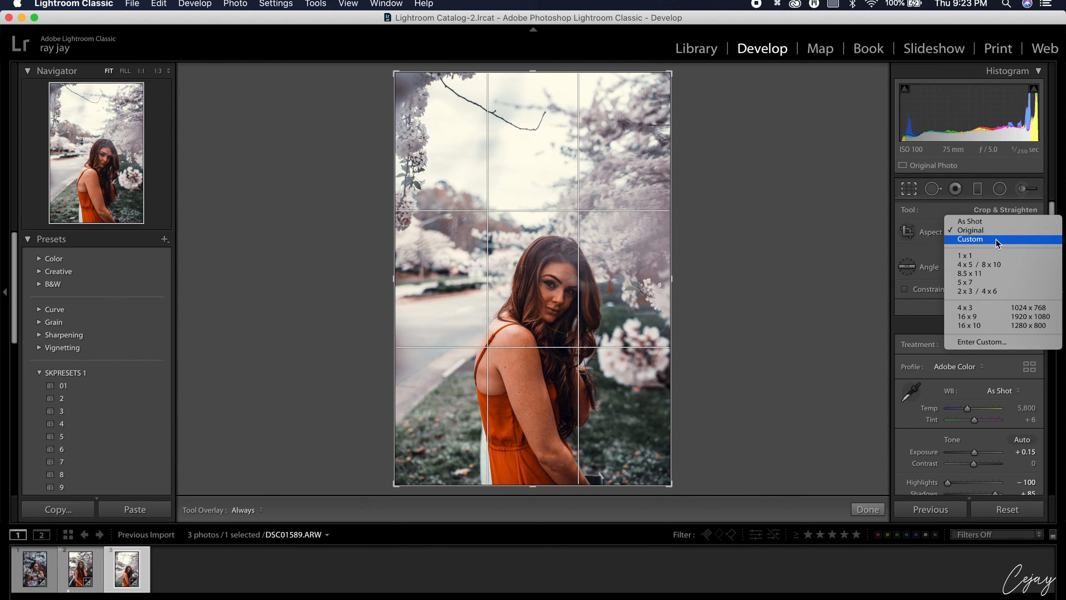
{"action": "left_click", "coordinate": [988, 265]}
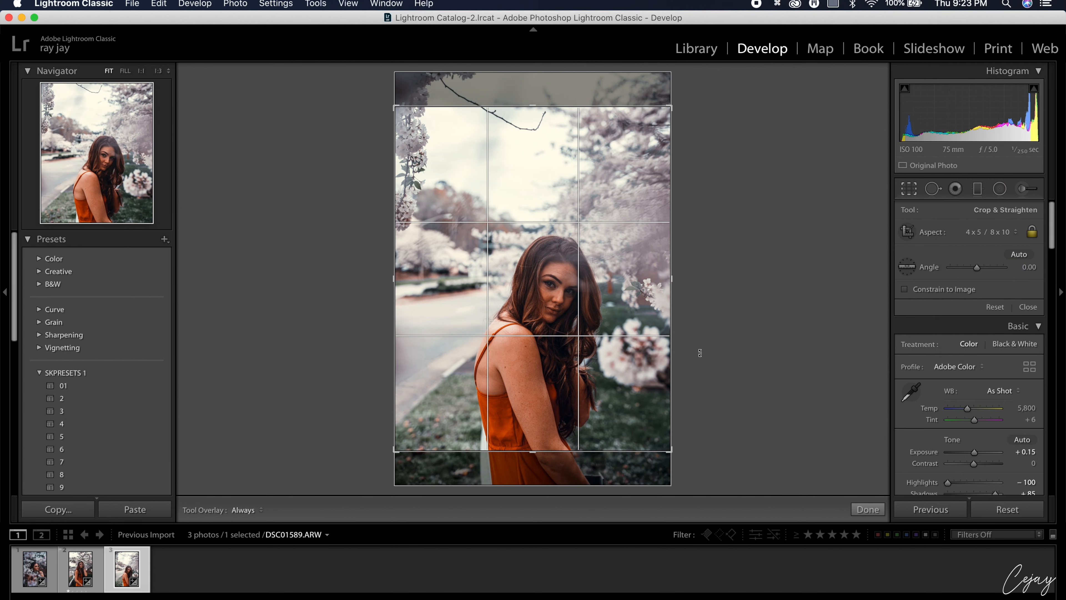
{"action": "left_click_drag", "start_coordinate": [628, 368], "coordinate": [617, 278]}
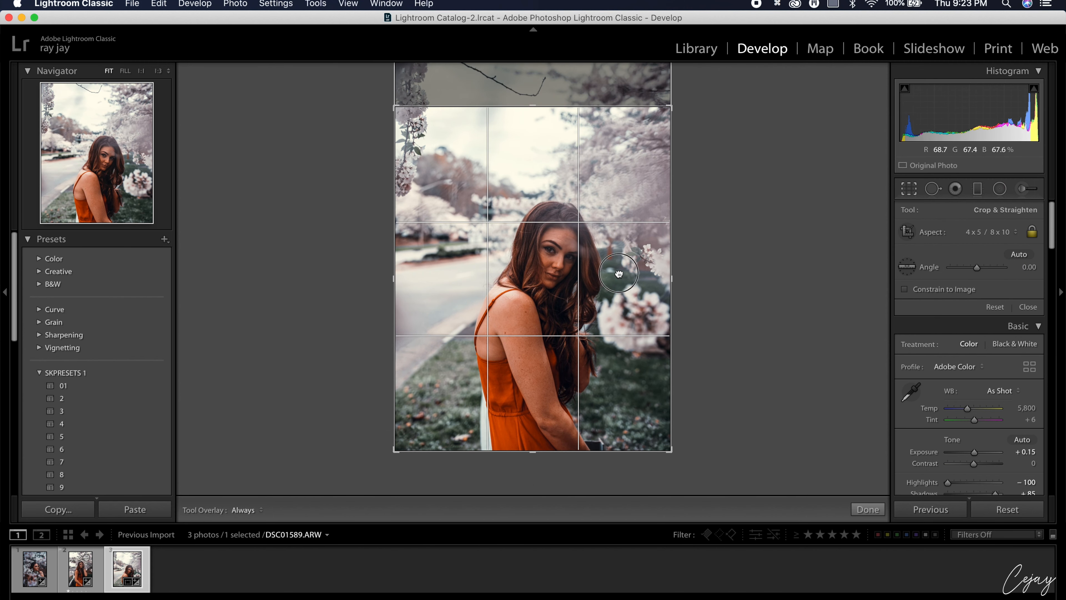
{"action": "left_click", "coordinate": [875, 508]}
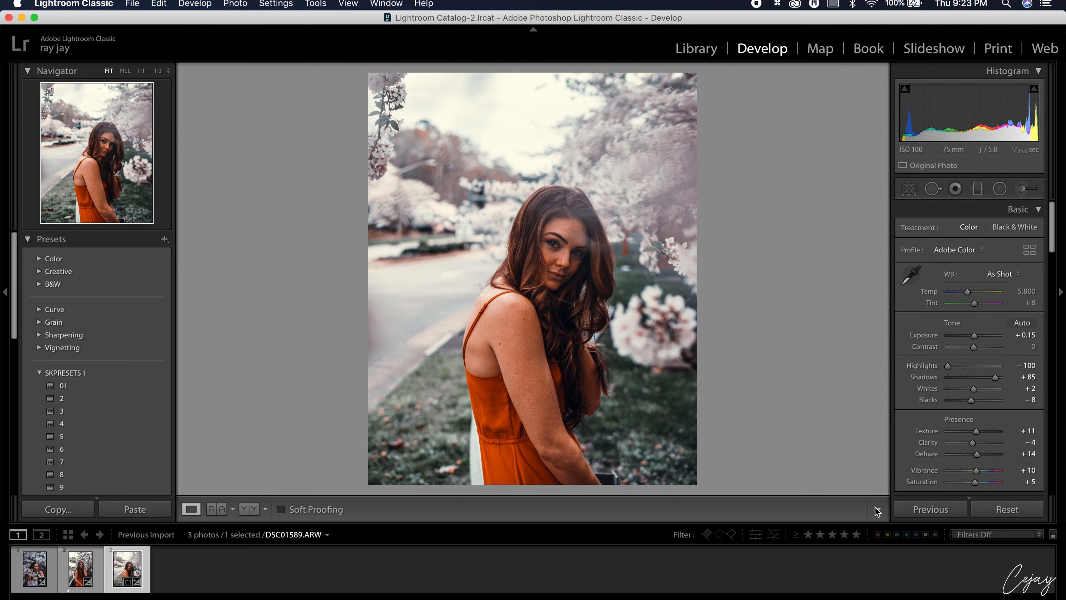